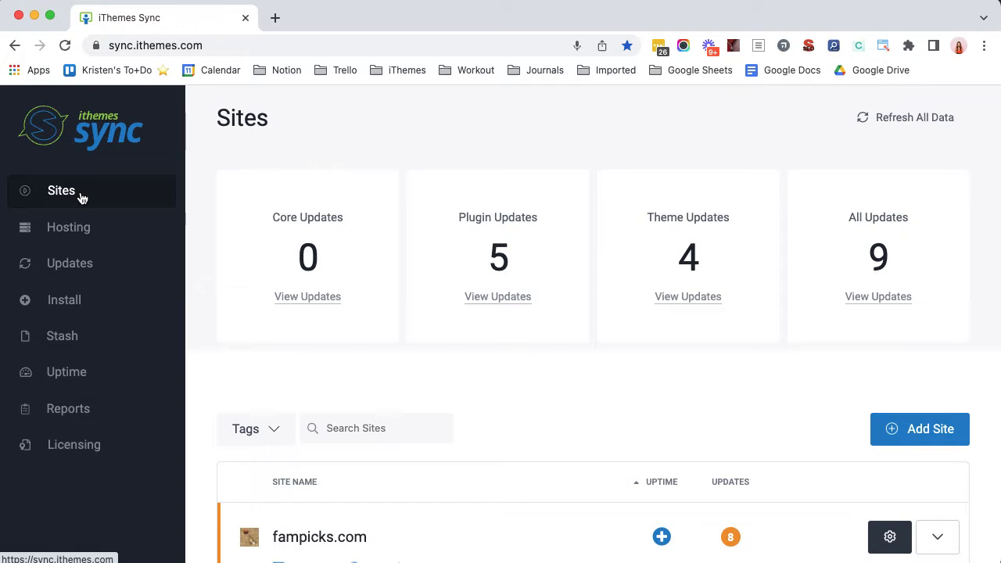
Start a new report and name it Nom Nom Cookies
left_click(91, 414)
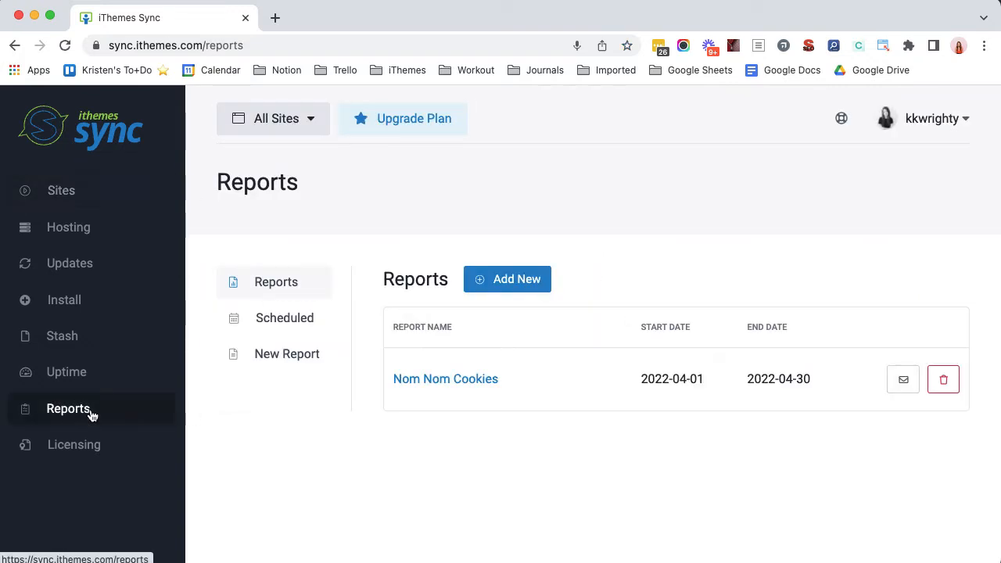
left_click(500, 278)
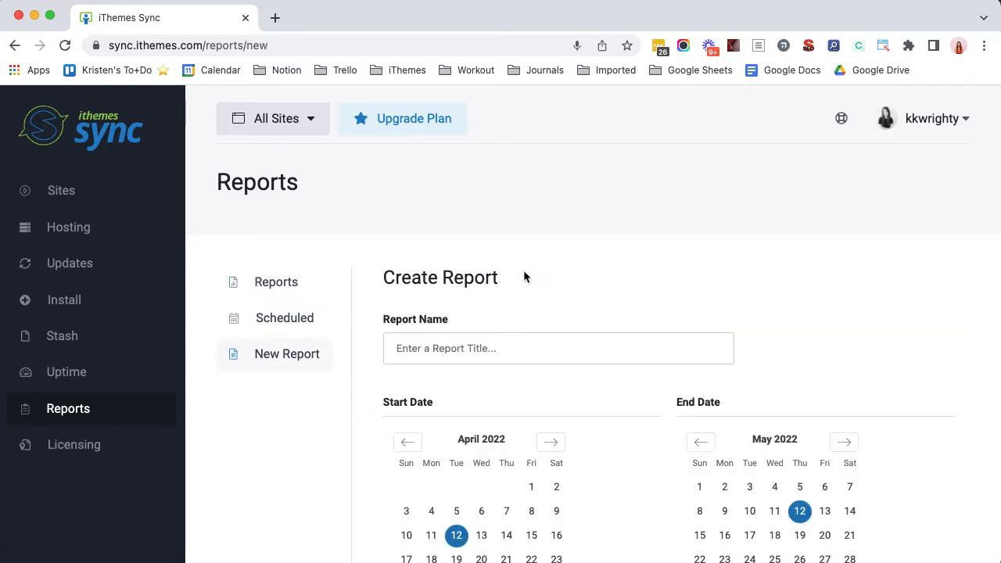
left_click(508, 355)
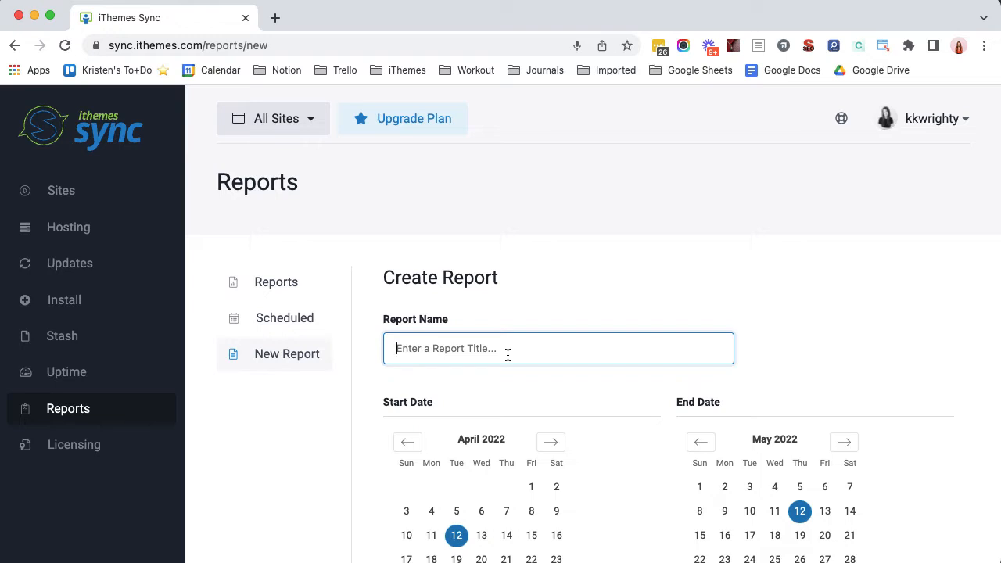
type("Nom Nom Cookies")
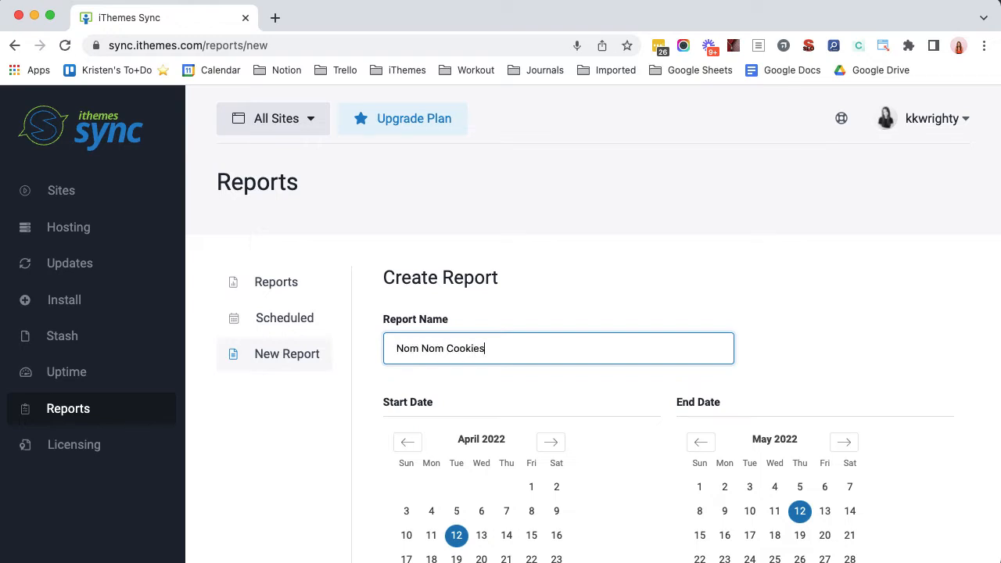
Set the report's start date to April 1, 2022 and its end date to April 30, 2022
scroll(719, 283, "down", 3)
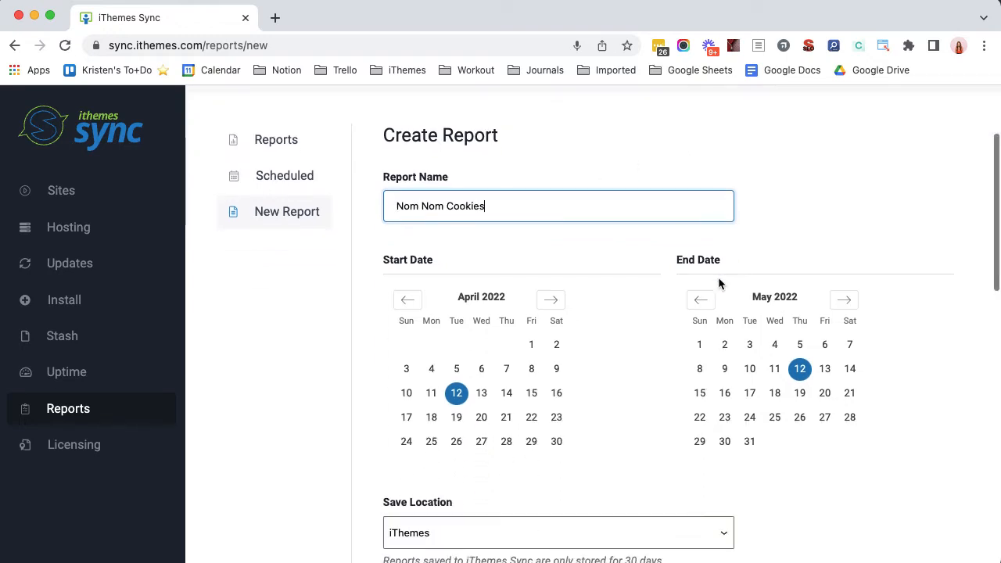
left_click(532, 348)
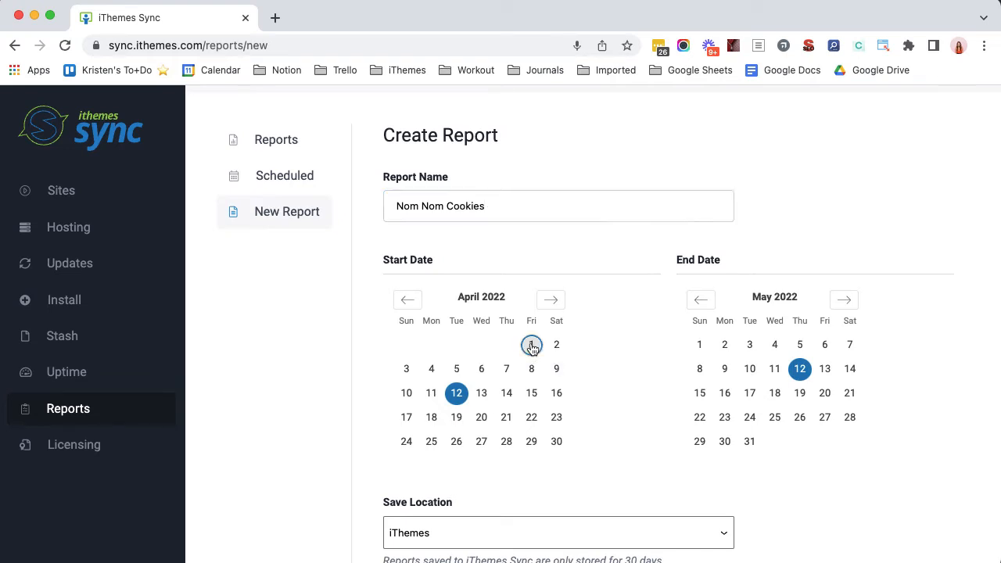
left_click(700, 299)
left_click(850, 442)
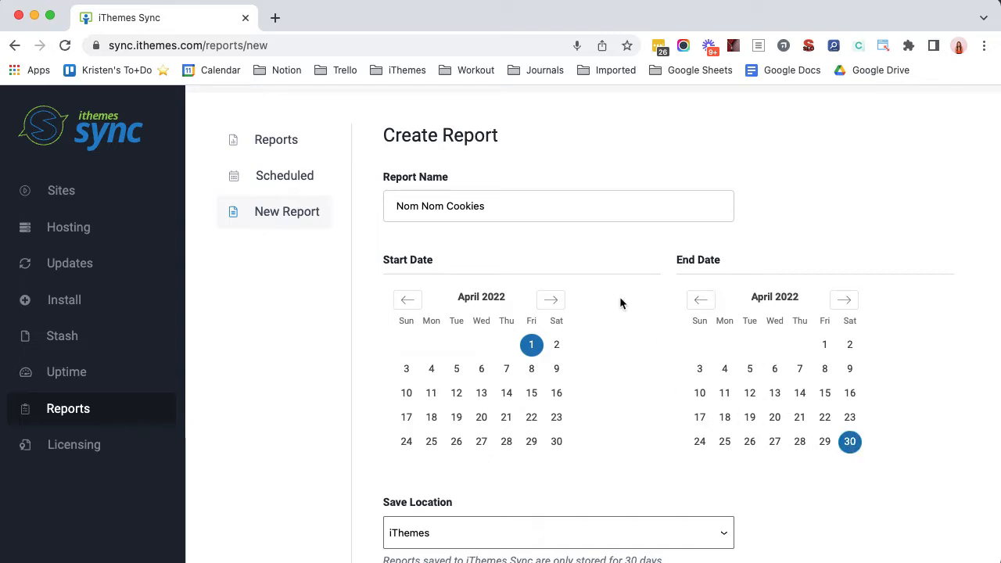
Include the site hellowpdev.com in the report
scroll(621, 299, "down", 3)
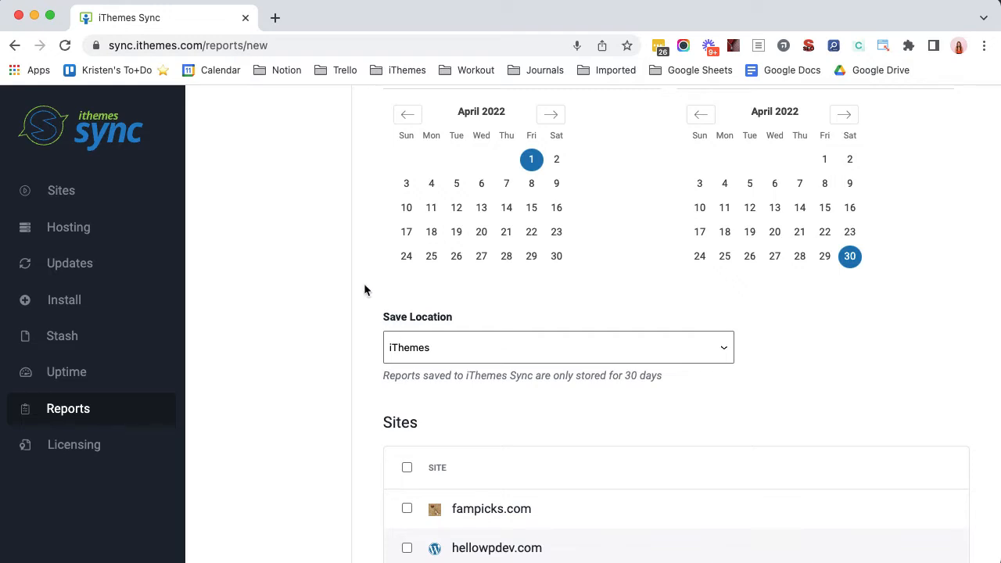
scroll(782, 313, "down", 4)
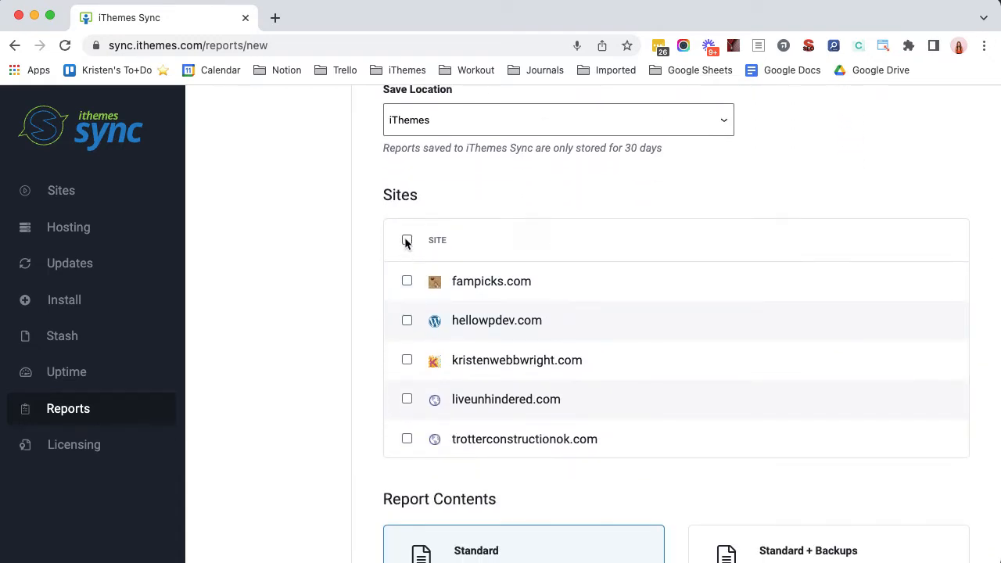
left_click(407, 320)
Choose Custom report contents and examine the items offered in each category, from Site Summary through Database Optimization
scroll(780, 272, "down", 6)
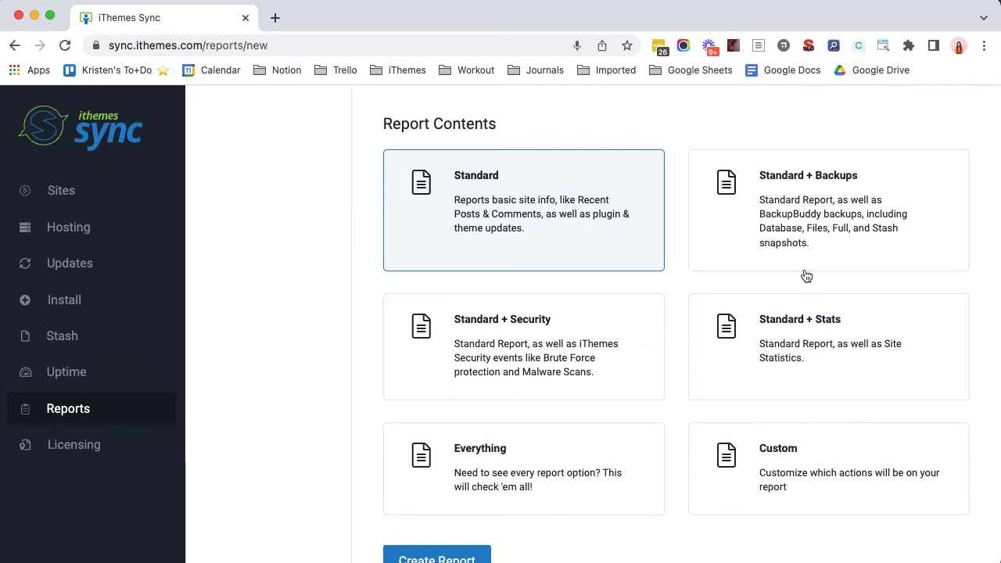
scroll(832, 275, "down", 1)
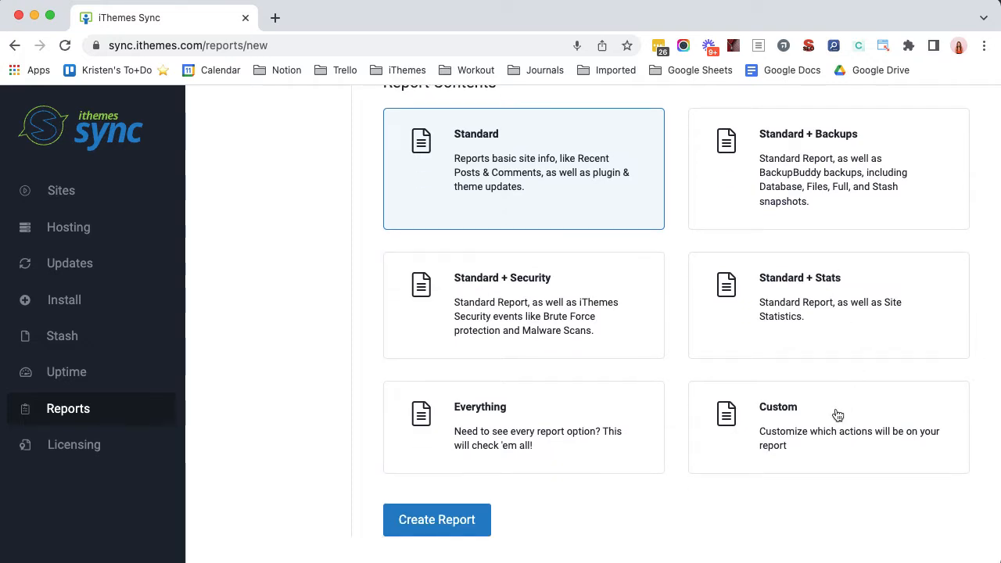
left_click(838, 414)
scroll(823, 229, "down", 5)
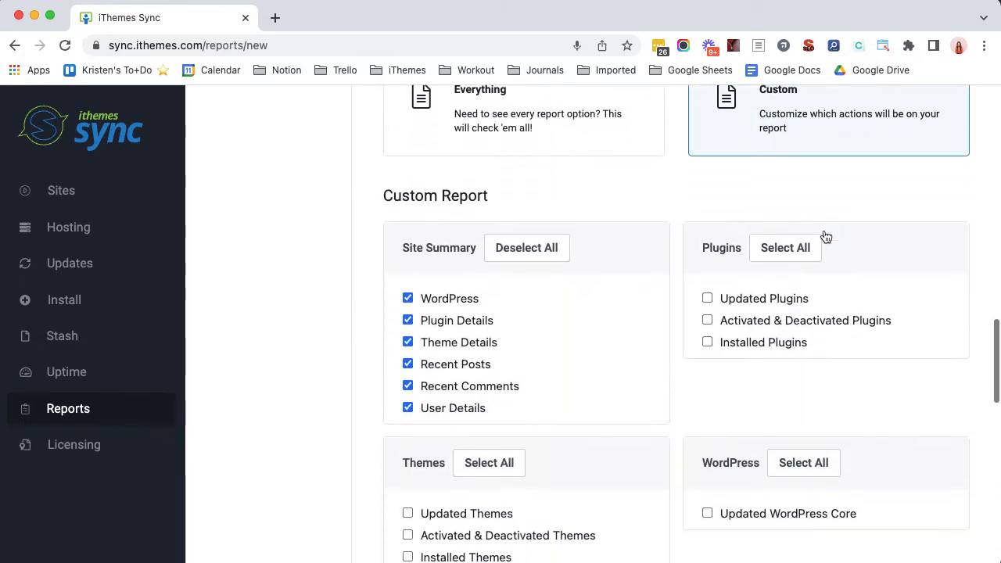
scroll(825, 236, "down", 2)
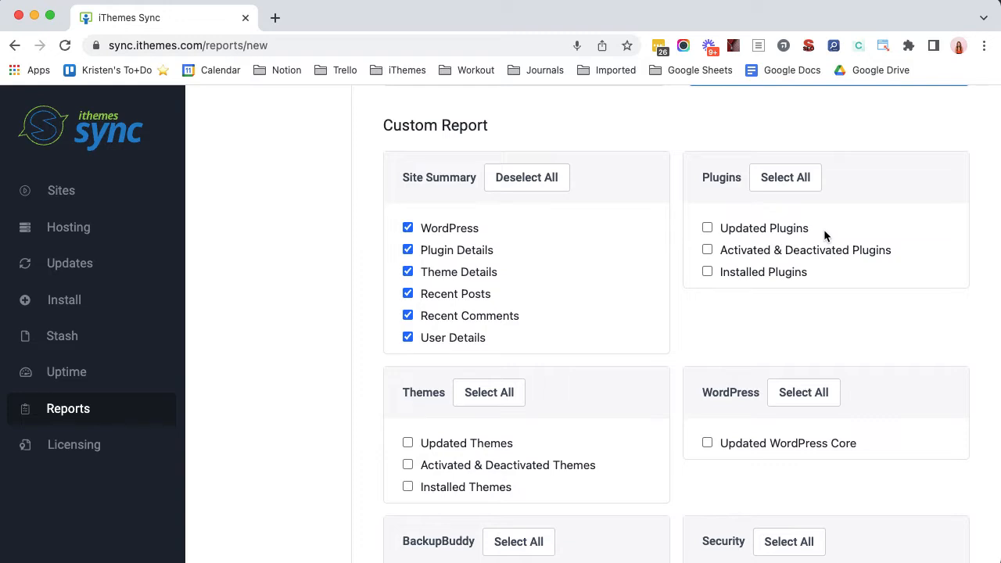
scroll(823, 229, "down", 1)
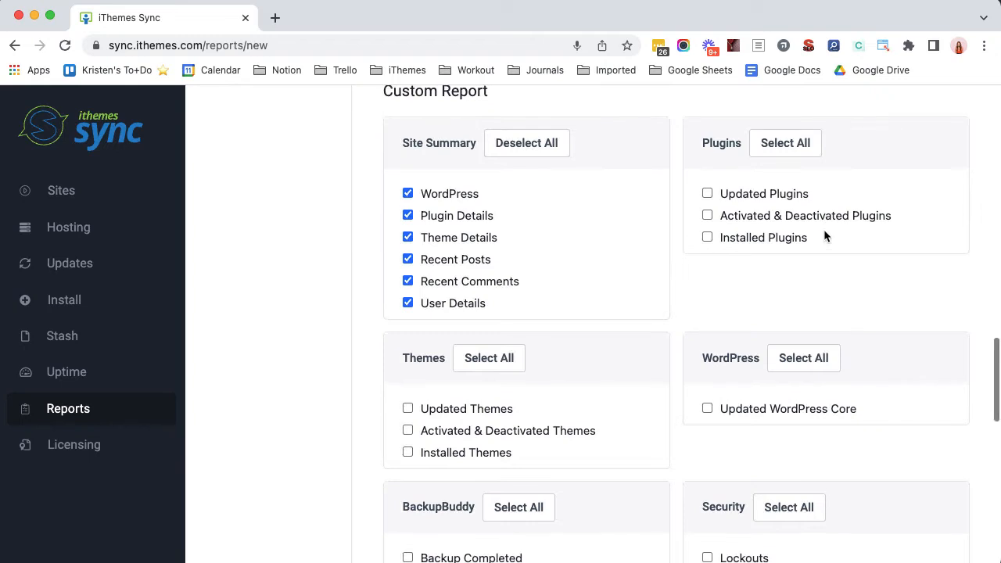
scroll(824, 229, "up", 1)
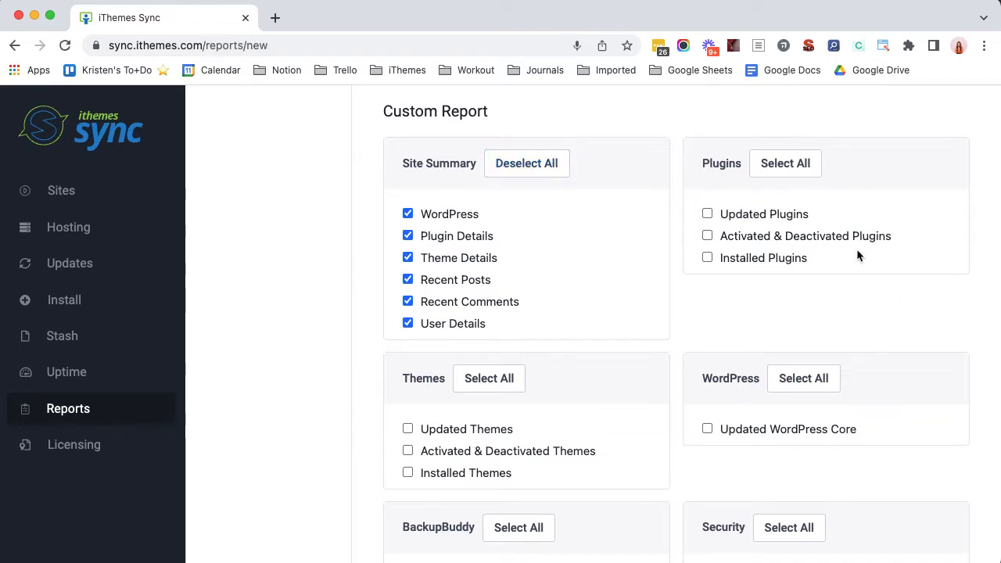
scroll(873, 246, "down", 5)
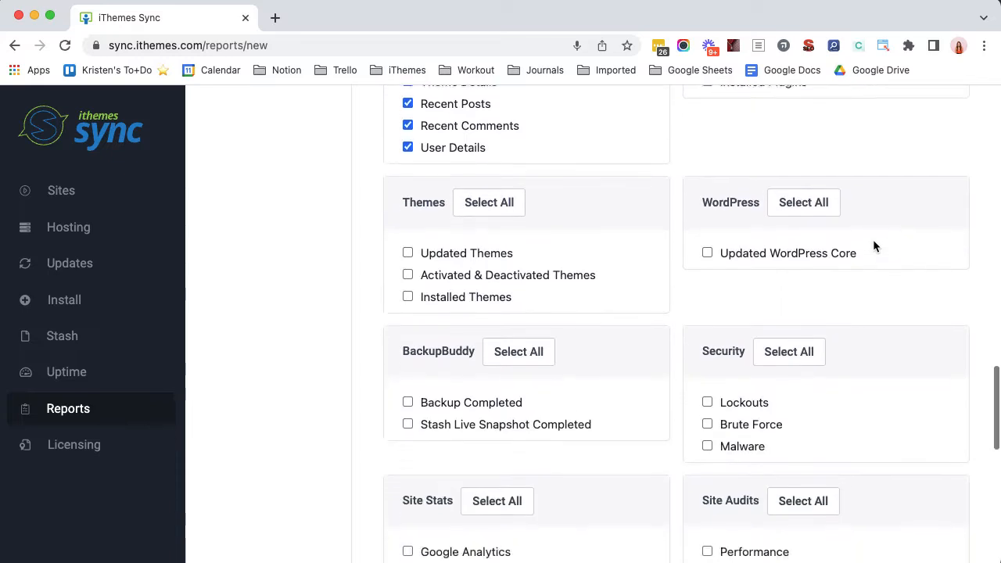
scroll(874, 246, "down", 3)
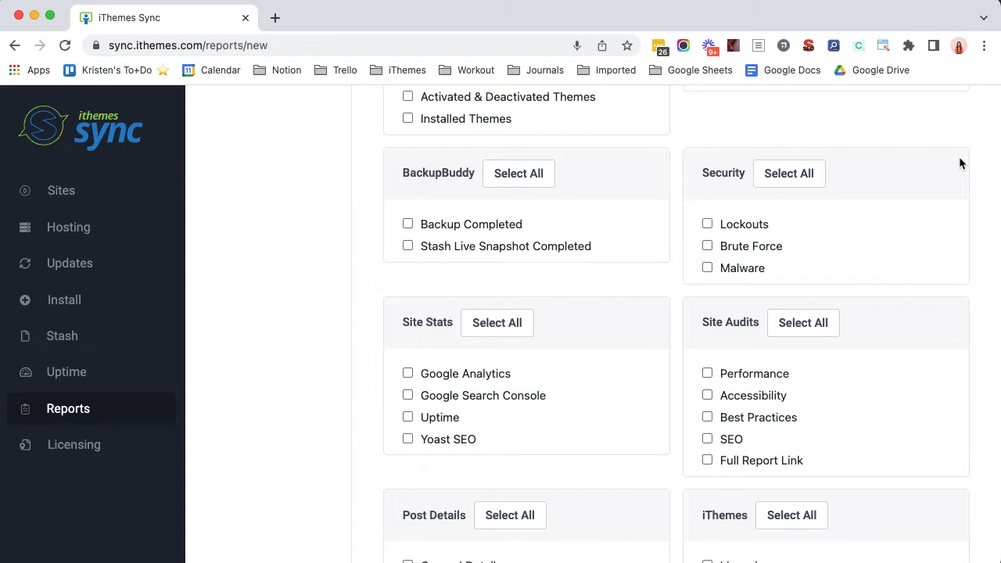
scroll(961, 163, "down", 5)
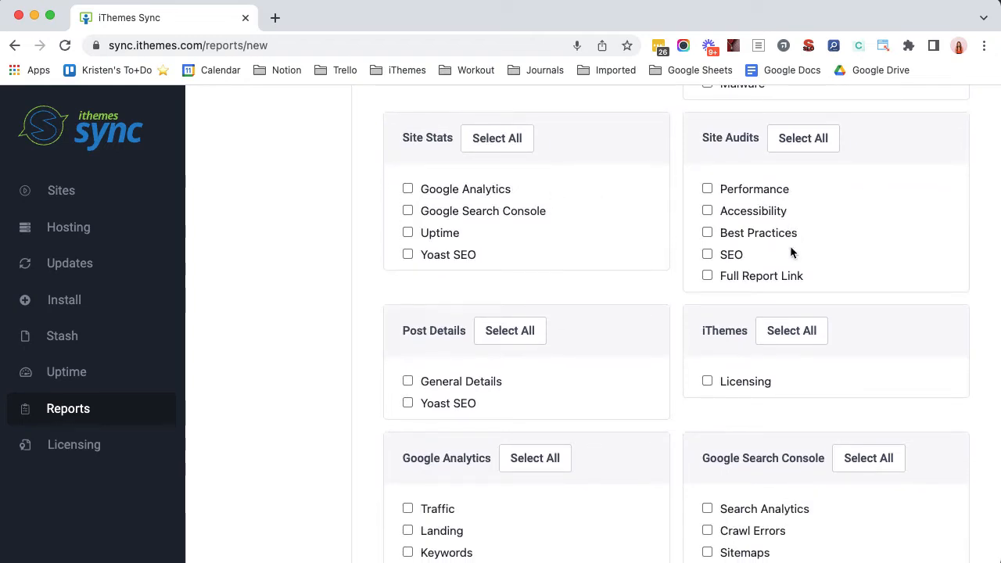
scroll(915, 196, "down", 4)
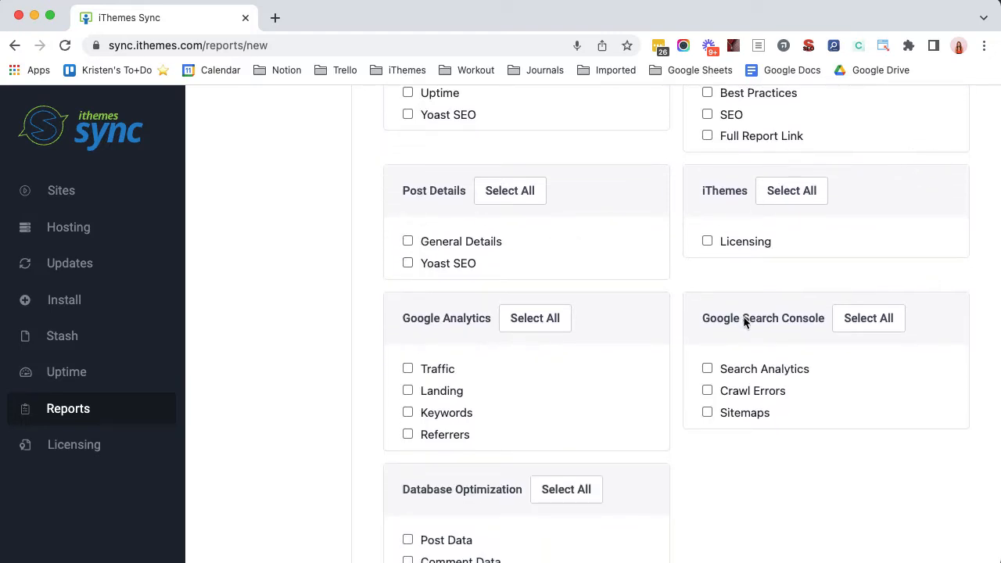
scroll(783, 234, "down", 4)
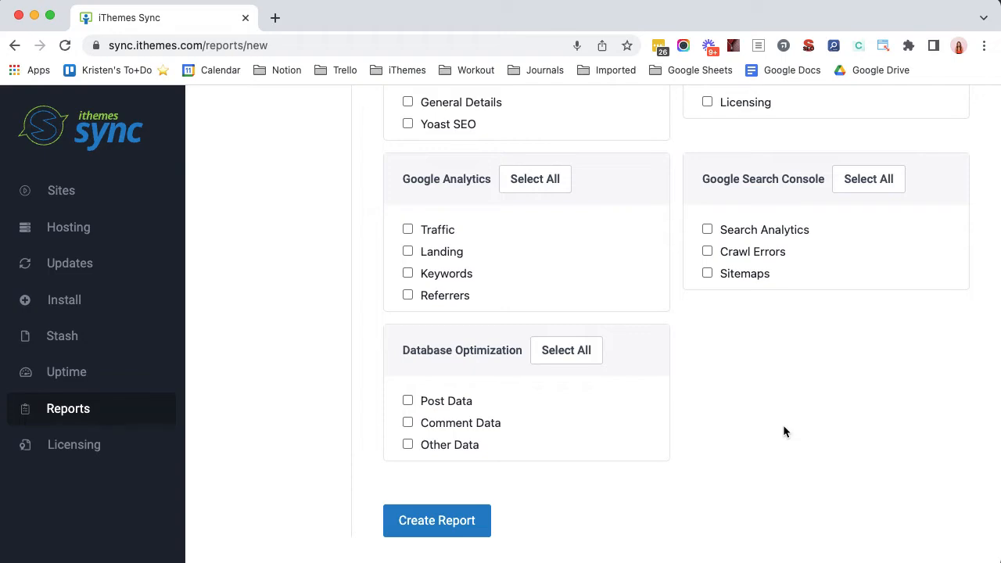
Set the report contents to Everything and create the report
scroll(783, 432, "up", 15)
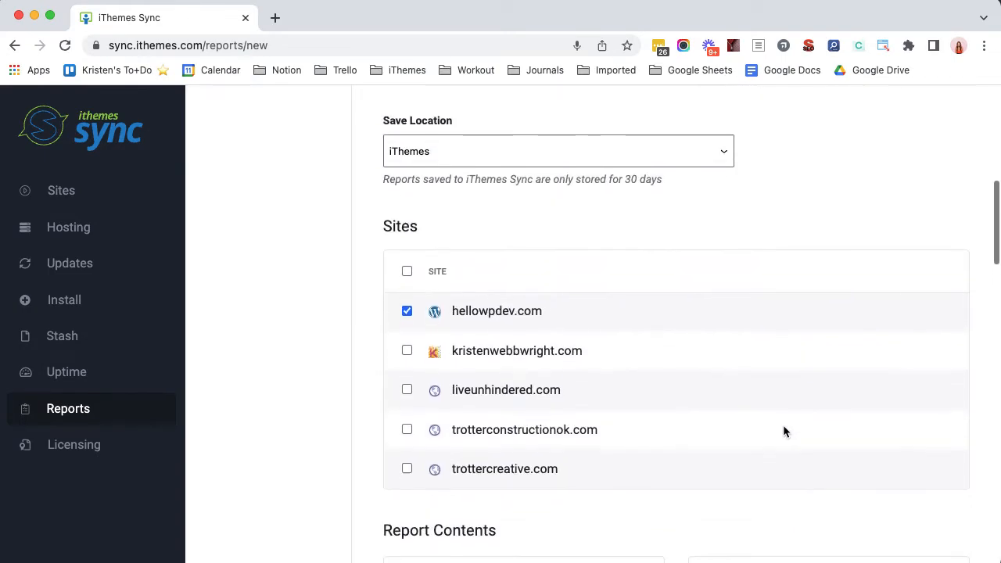
scroll(785, 431, "up", 3)
scroll(783, 430, "down", 10)
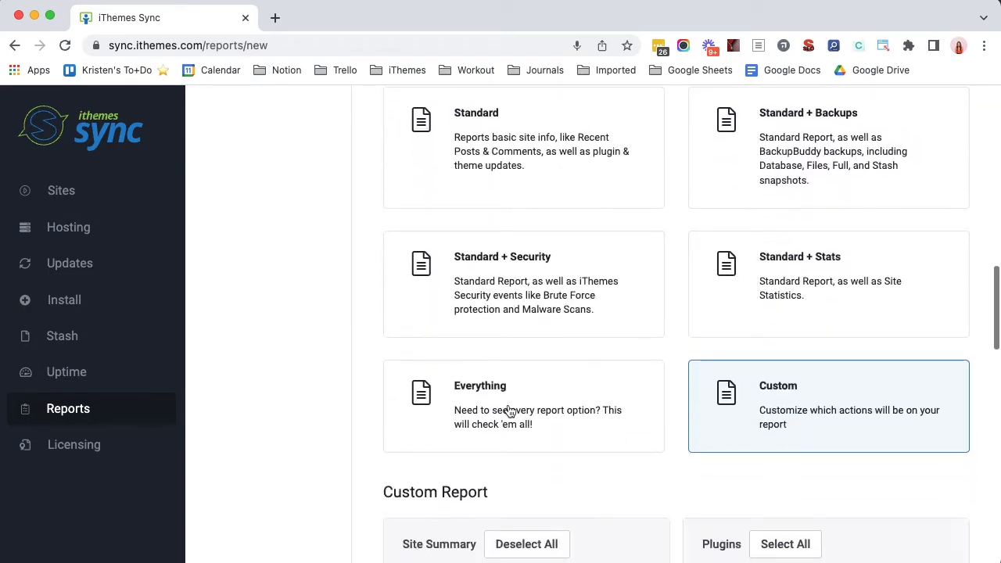
left_click(509, 411)
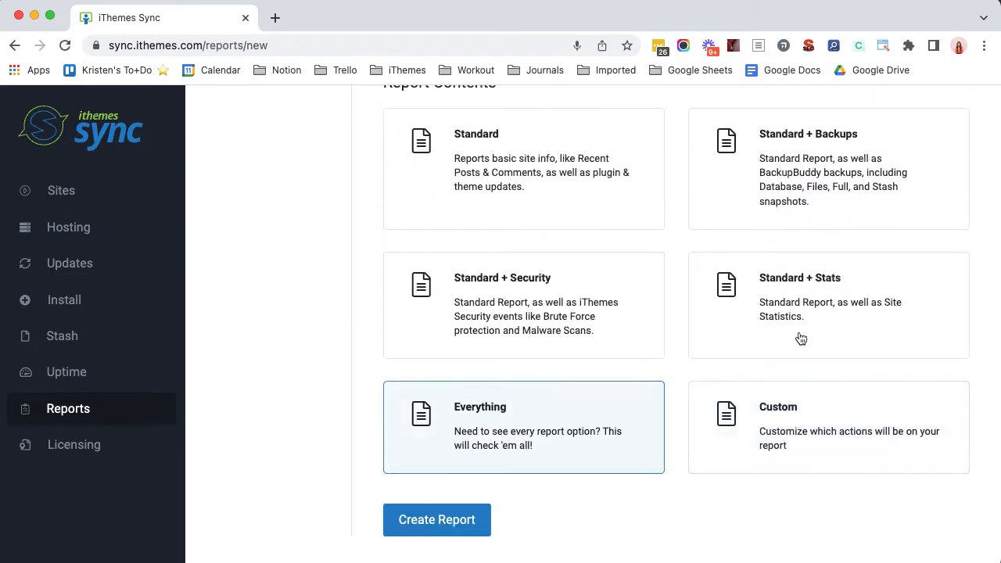
left_click(454, 531)
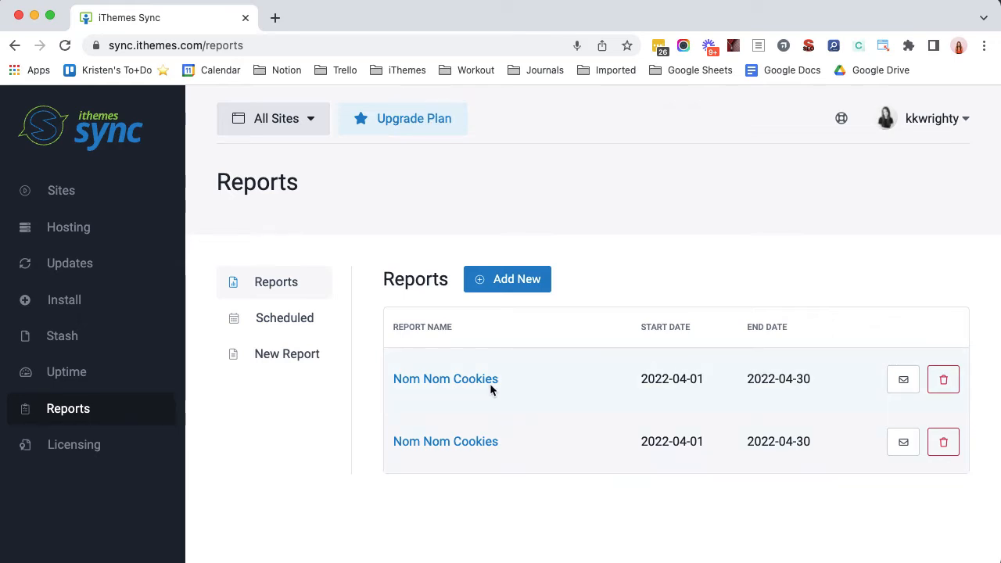
Open the first Nom Nom Cookies report in the list and examine its Site Overview and Site Actions sections
left_click(465, 381)
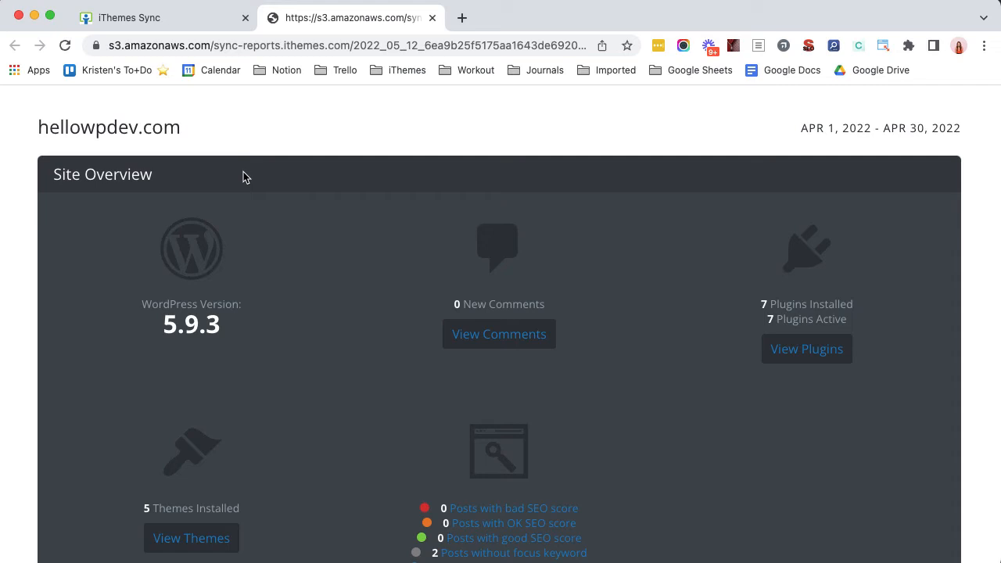
scroll(243, 177, "down", 2)
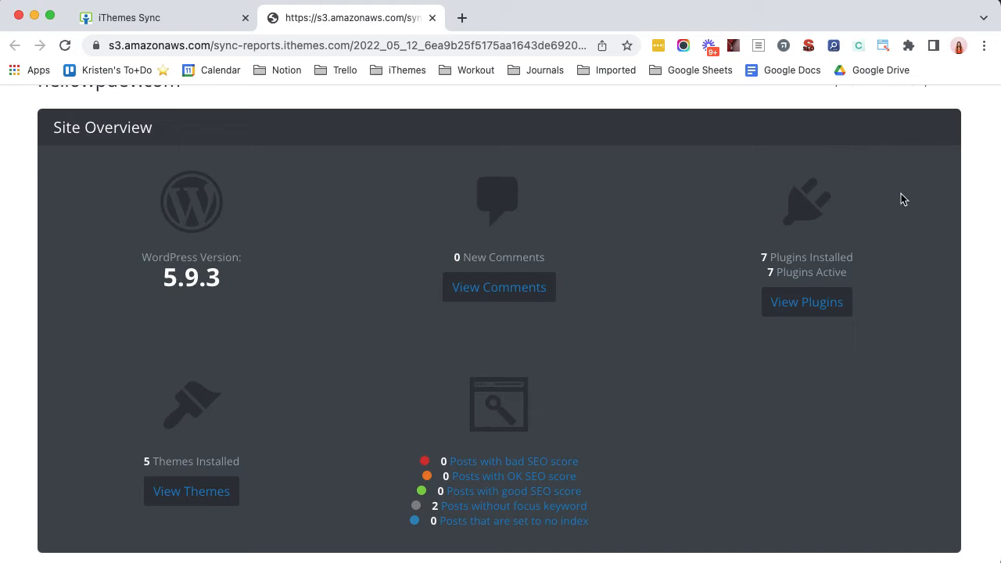
scroll(901, 200, "down", 2)
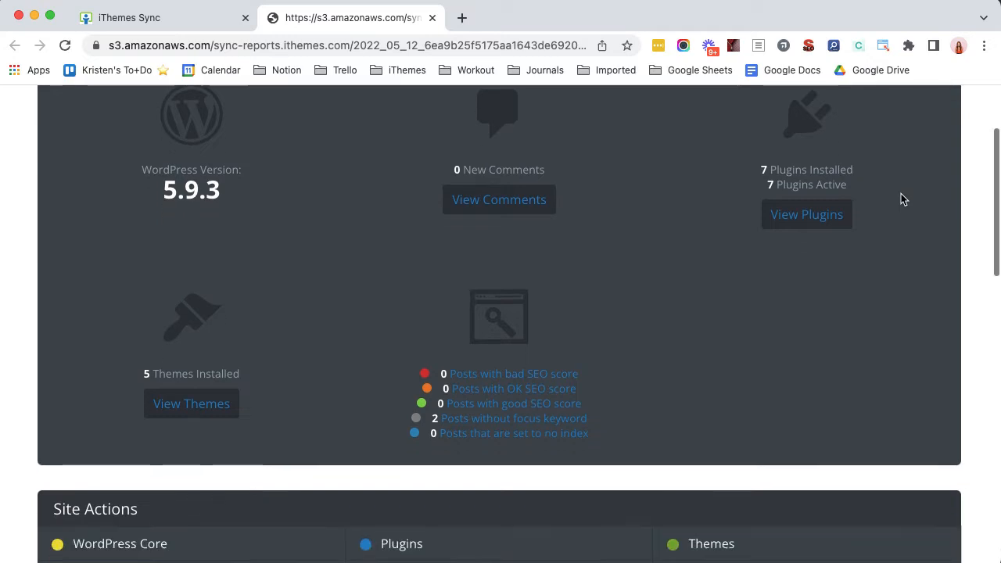
scroll(901, 200, "down", 1)
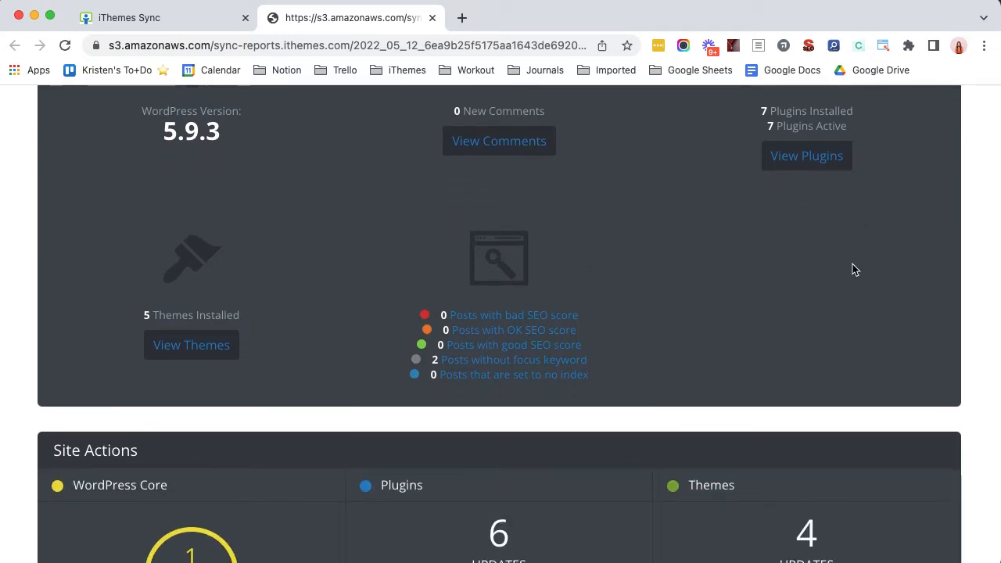
scroll(852, 263, "down", 5)
scroll(855, 269, "down", 1)
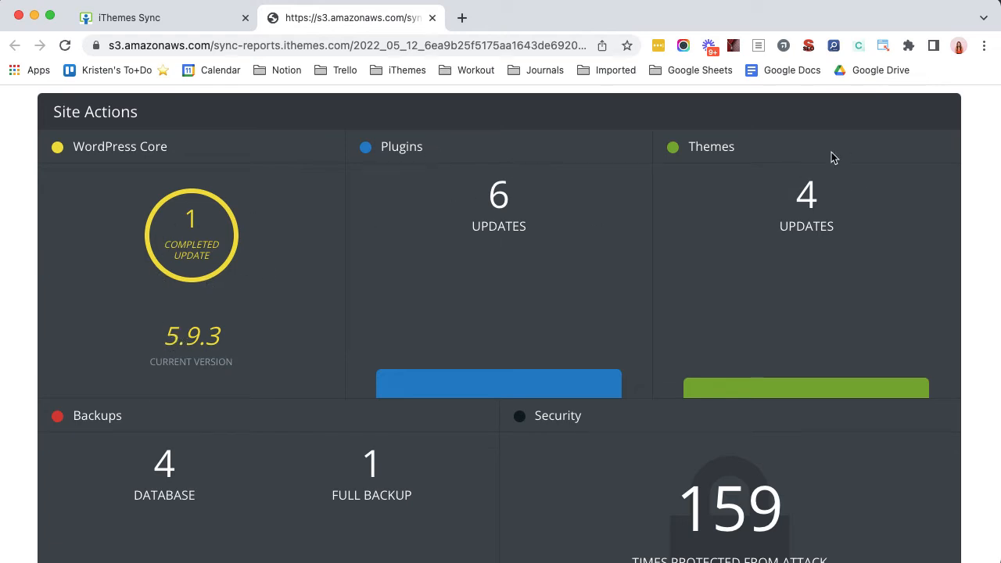
scroll(857, 233, "down", 1)
scroll(860, 231, "down", 5)
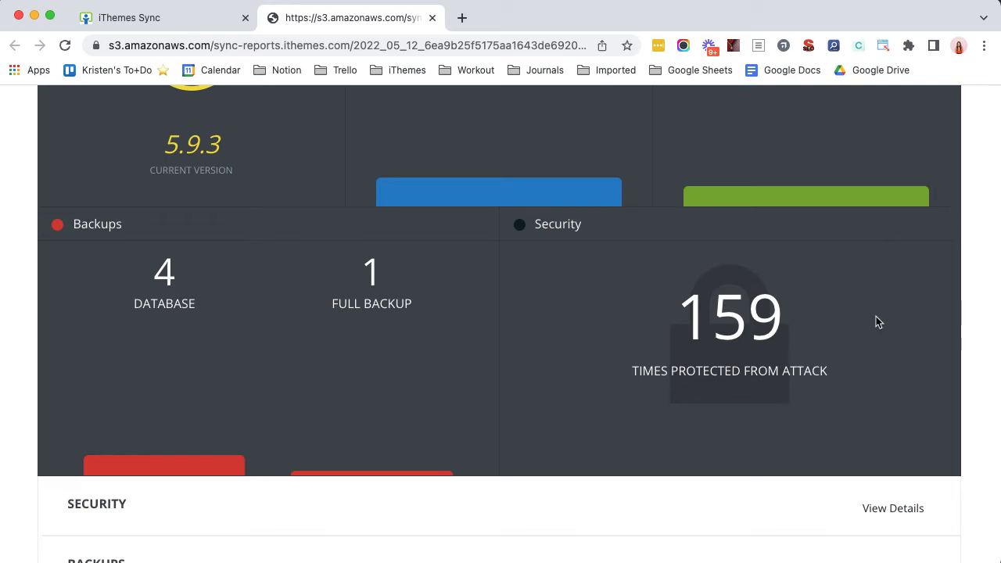
Expand the Security details in the report and review the logged blocked actions
scroll(877, 317, "down", 5)
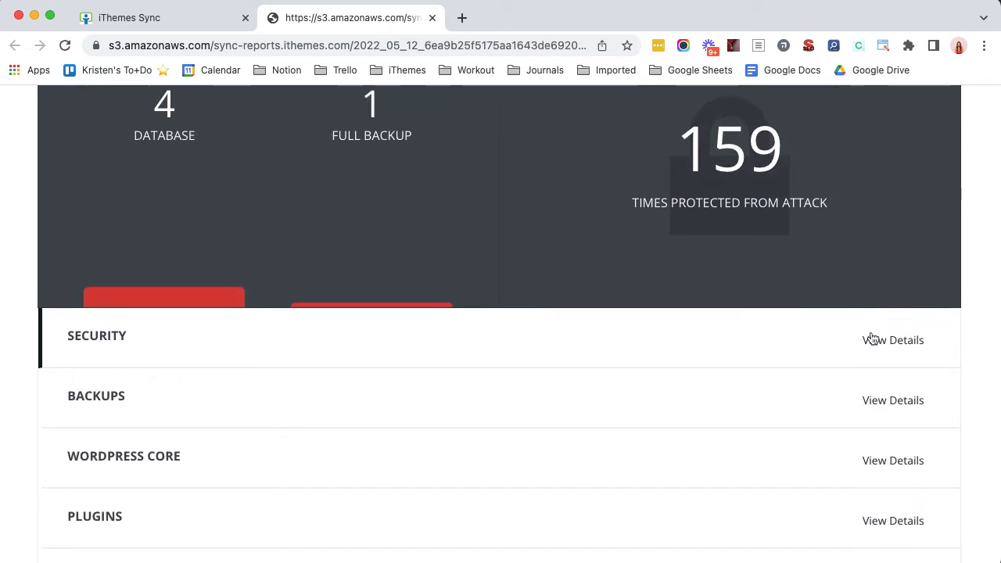
left_click(897, 346)
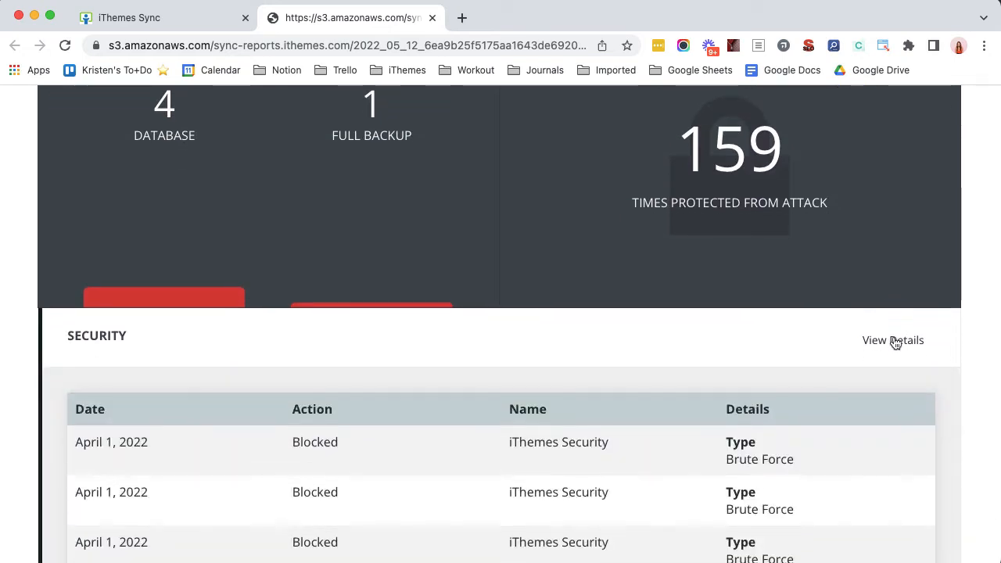
scroll(889, 274, "down", 1)
scroll(890, 272, "down", 5)
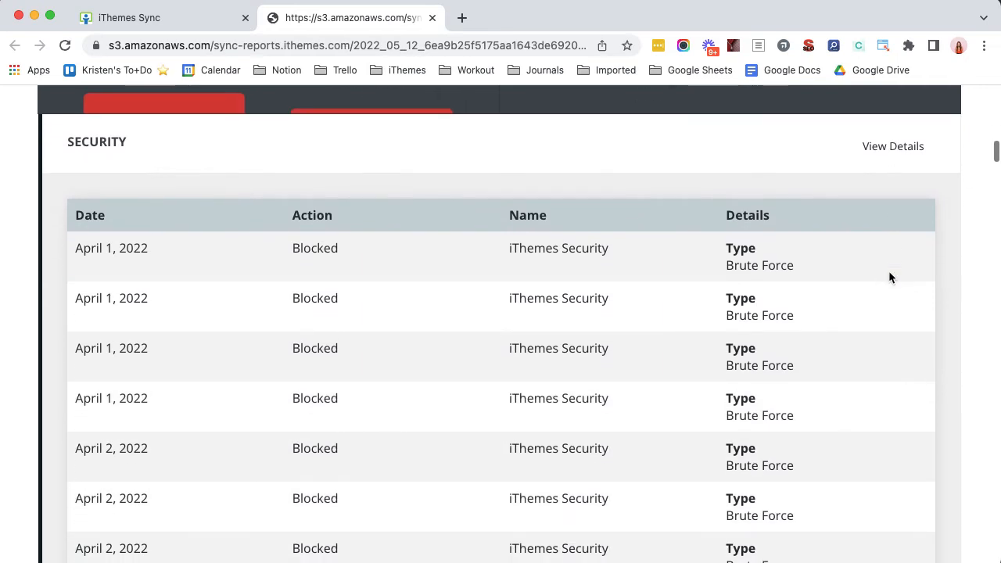
scroll(888, 271, "down", 1)
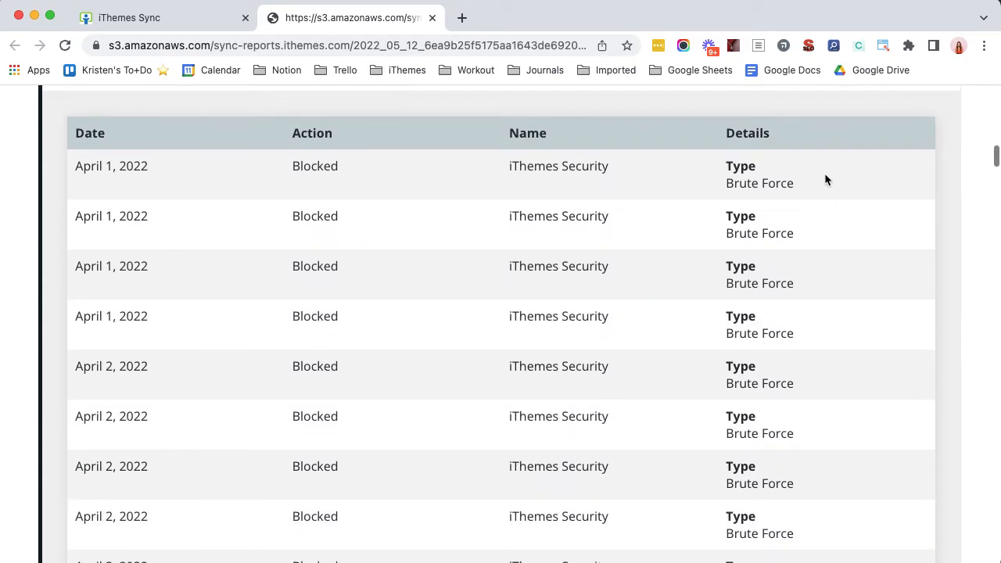
scroll(833, 180, "down", 2)
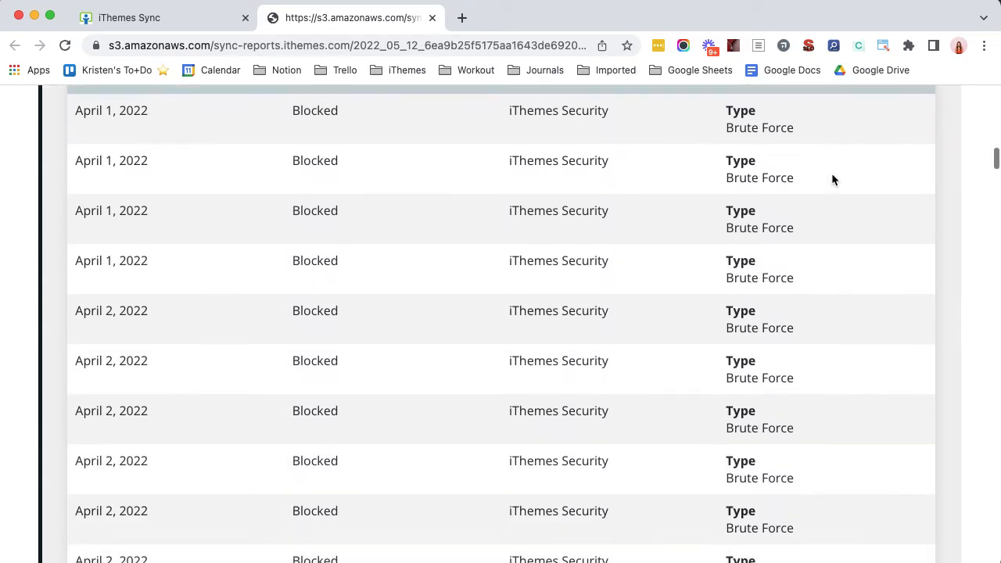
Review the rest of the Security log, from the early April entries through April 30, 2022
scroll(833, 180, "down", 1)
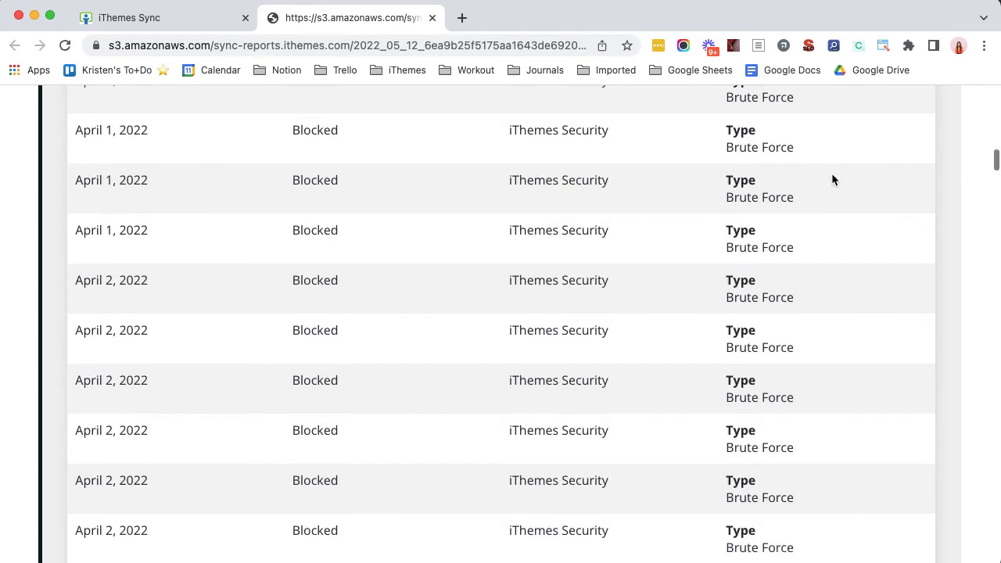
scroll(795, 305, "down", 10)
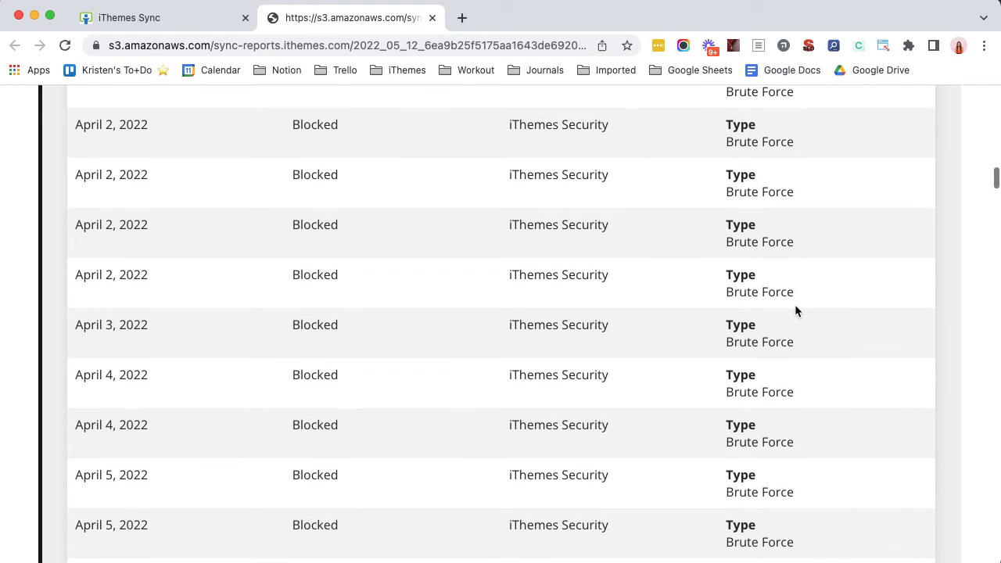
scroll(796, 309, "down", 20)
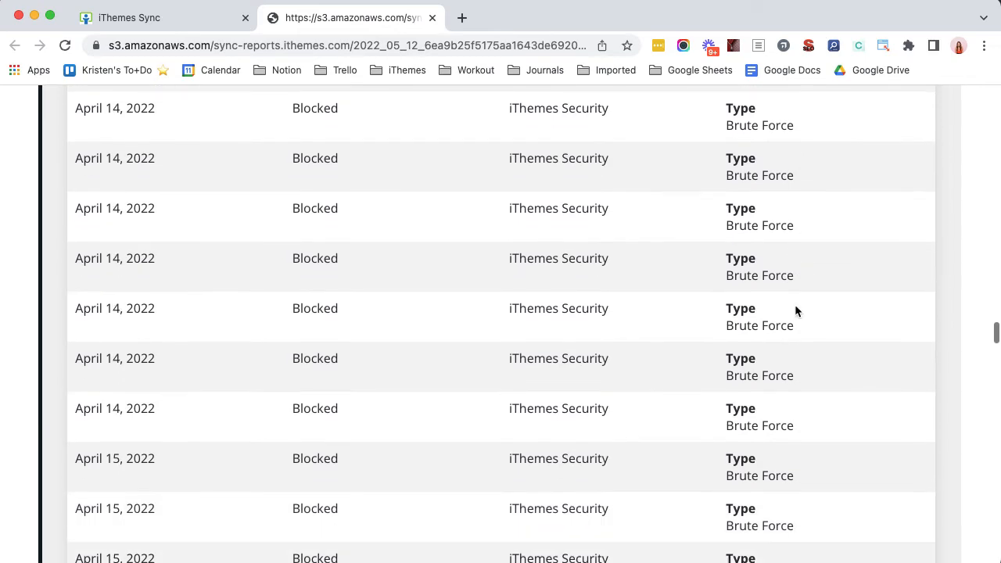
scroll(795, 311, "down", 20)
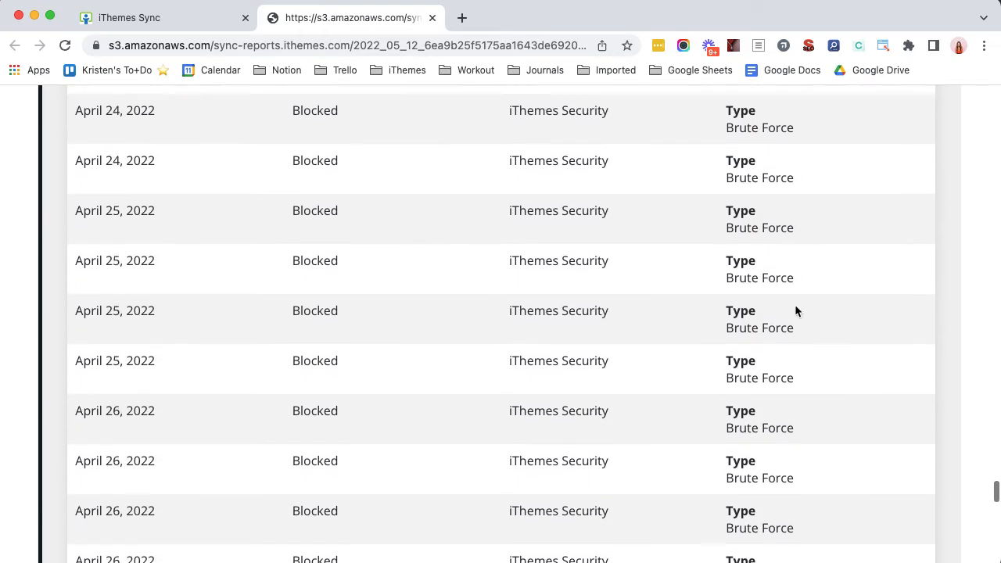
scroll(795, 312, "down", 15)
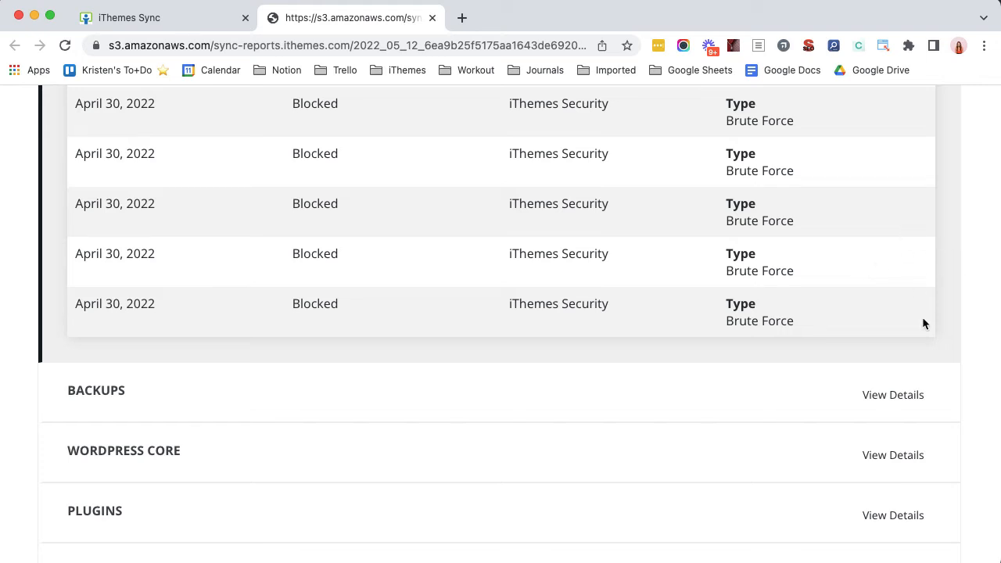
Expand the Backups details in the report and review the BackupBuddy entries and their backup profiles for April 2022
left_click(897, 396)
scroll(899, 219, "down", 1)
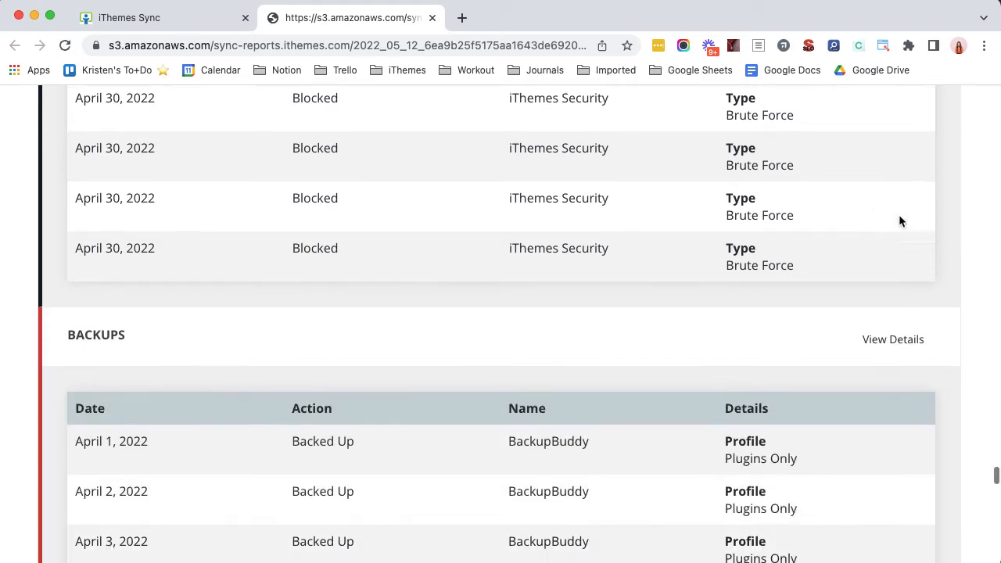
scroll(900, 218, "down", 5)
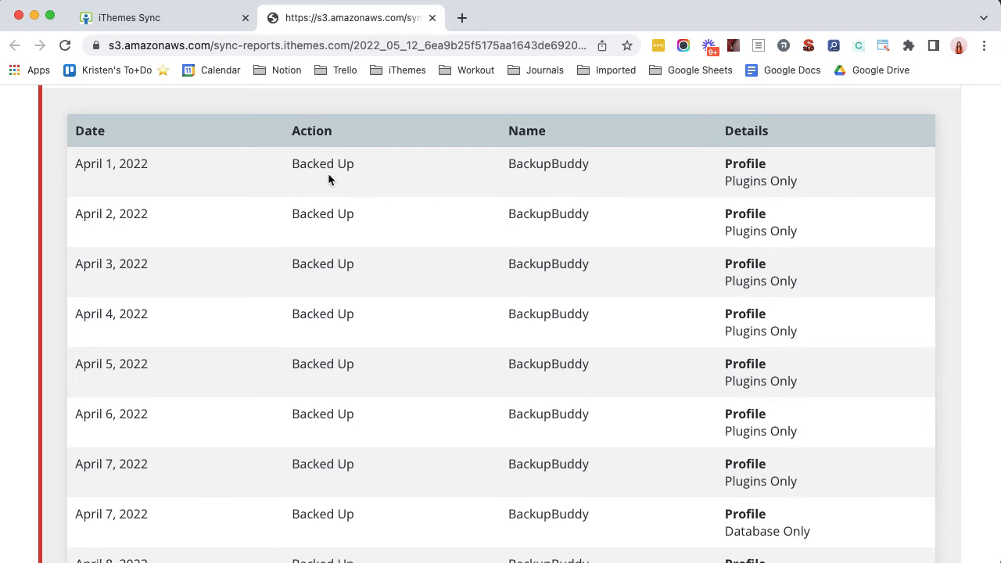
scroll(328, 173, "down", 1)
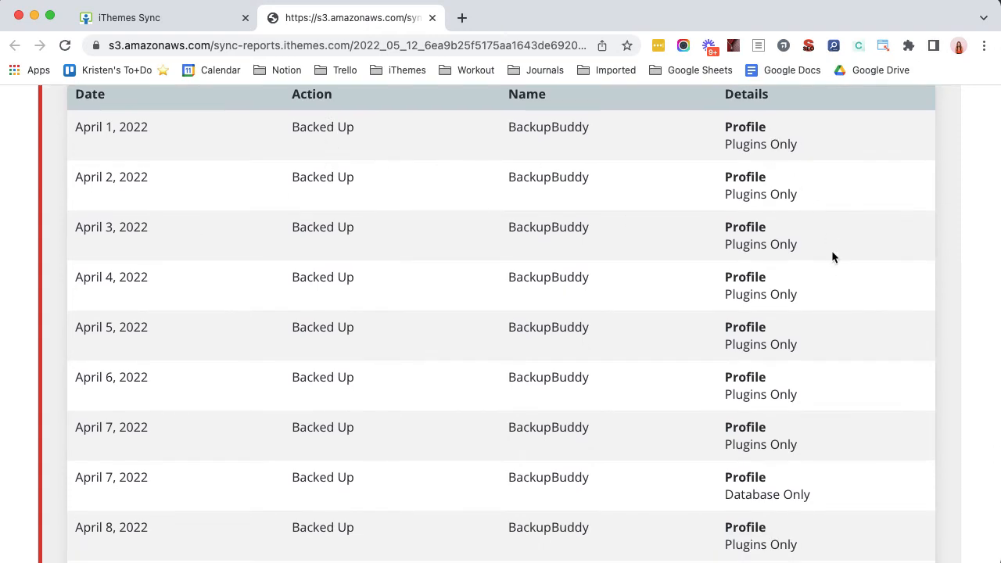
scroll(834, 266, "down", 4)
scroll(834, 272, "down", 4)
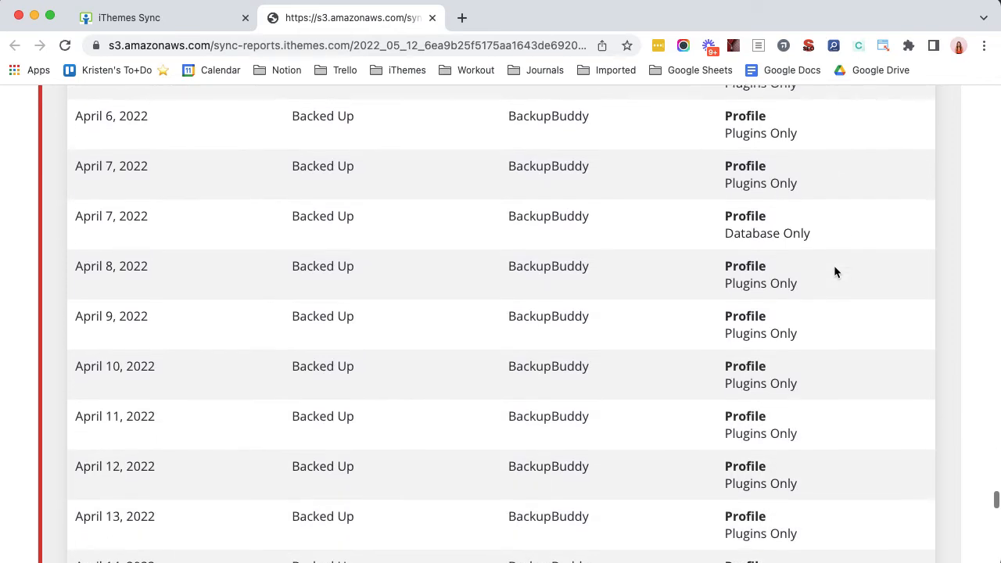
scroll(860, 236, "down", 1)
scroll(860, 229, "down", 10)
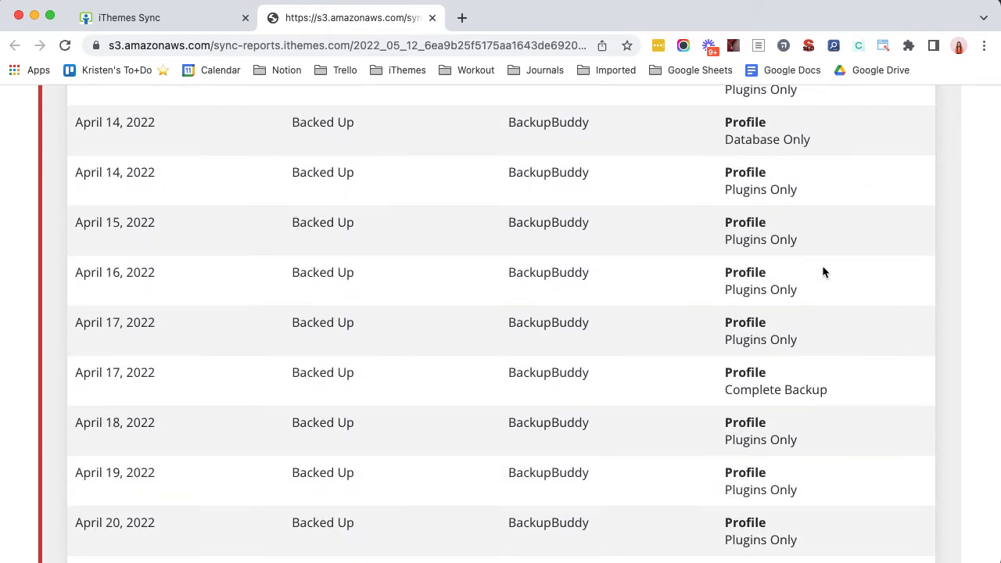
scroll(823, 272, "down", 11)
scroll(822, 272, "down", 12)
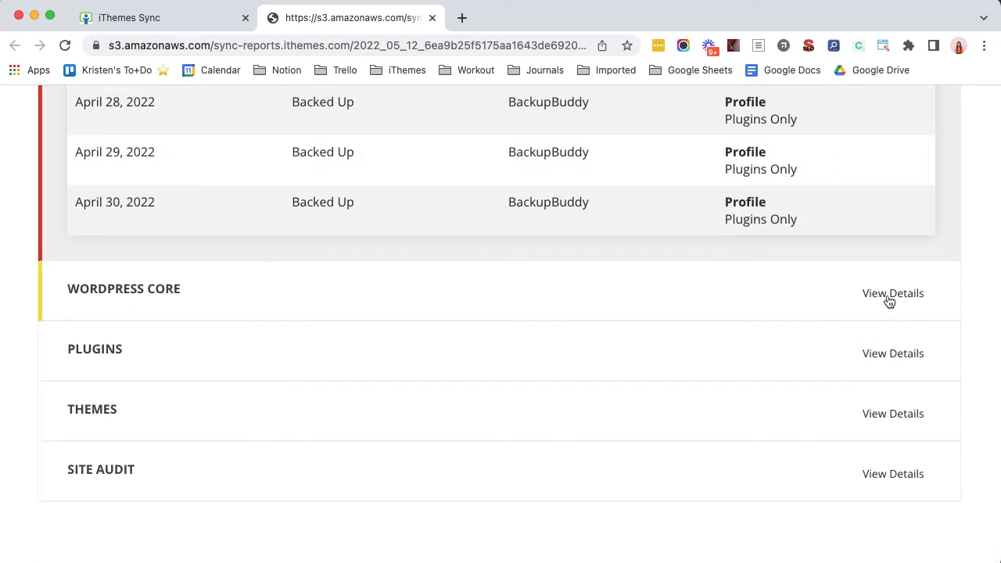
Expand the WordPress Core and Plugins details in the report and review the logged updates and versions
left_click(888, 296)
scroll(865, 239, "down", 2)
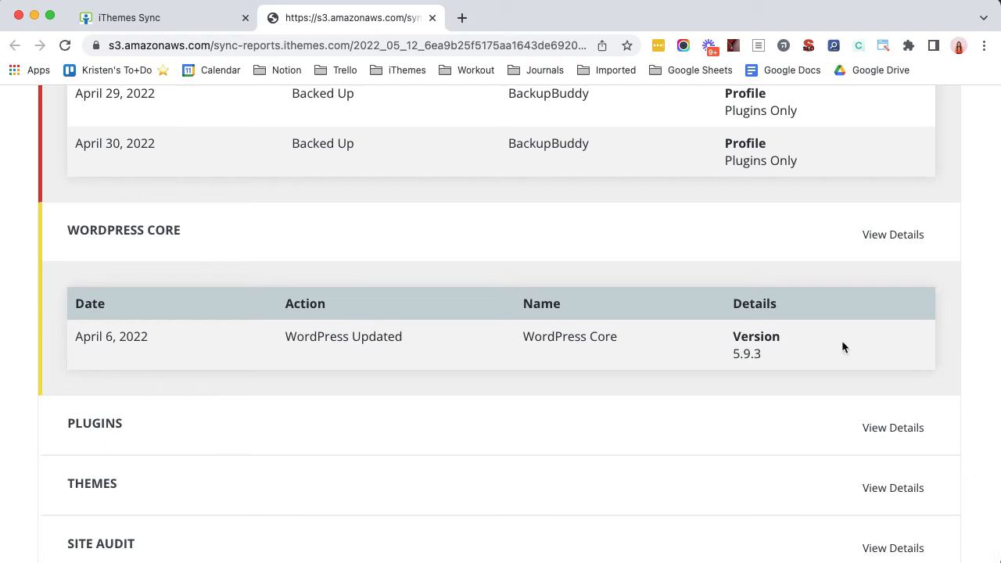
scroll(882, 345, "down", 1)
left_click(889, 371)
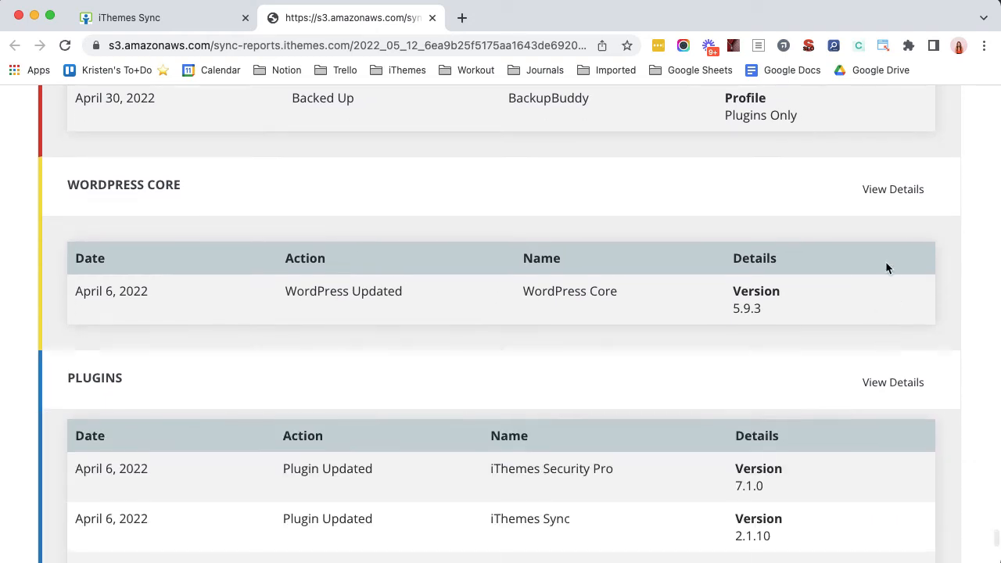
scroll(879, 235, "down", 5)
scroll(880, 242, "down", 4)
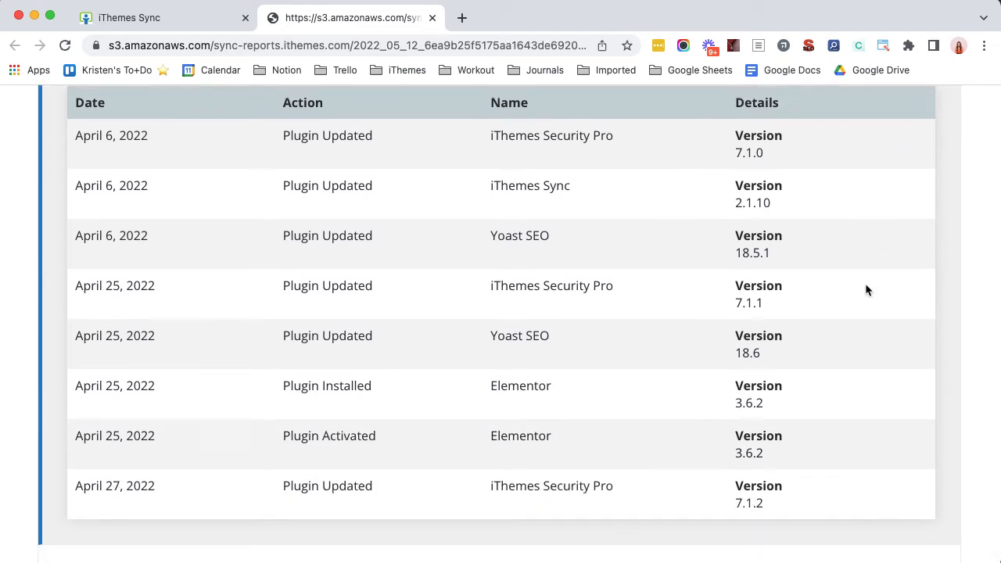
Expand the Themes and Site Audit details in the report and review the theme entries and audit scores
scroll(865, 290, "down", 4)
left_click(899, 415)
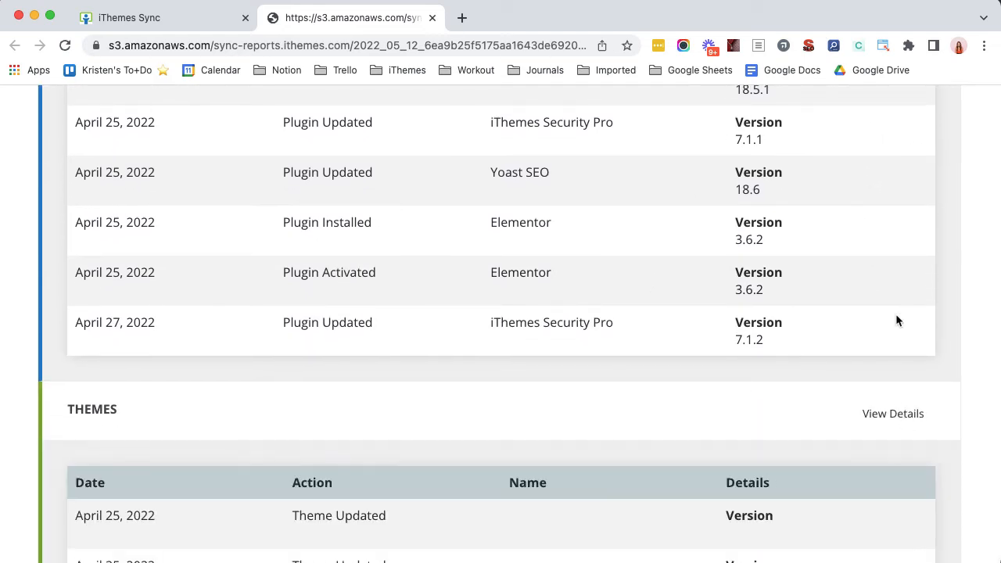
scroll(897, 321, "down", 7)
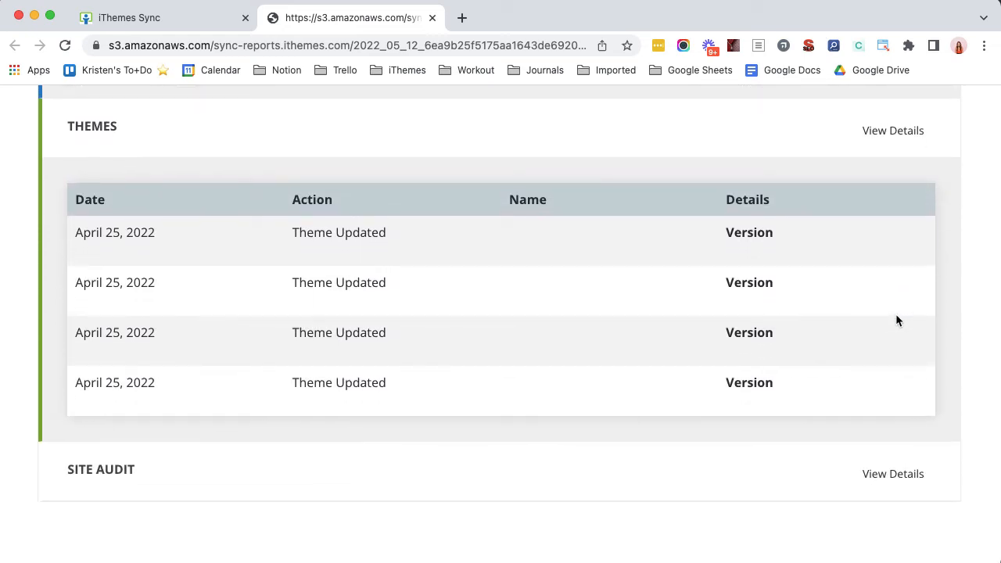
left_click(900, 475)
scroll(879, 290, "down", 5)
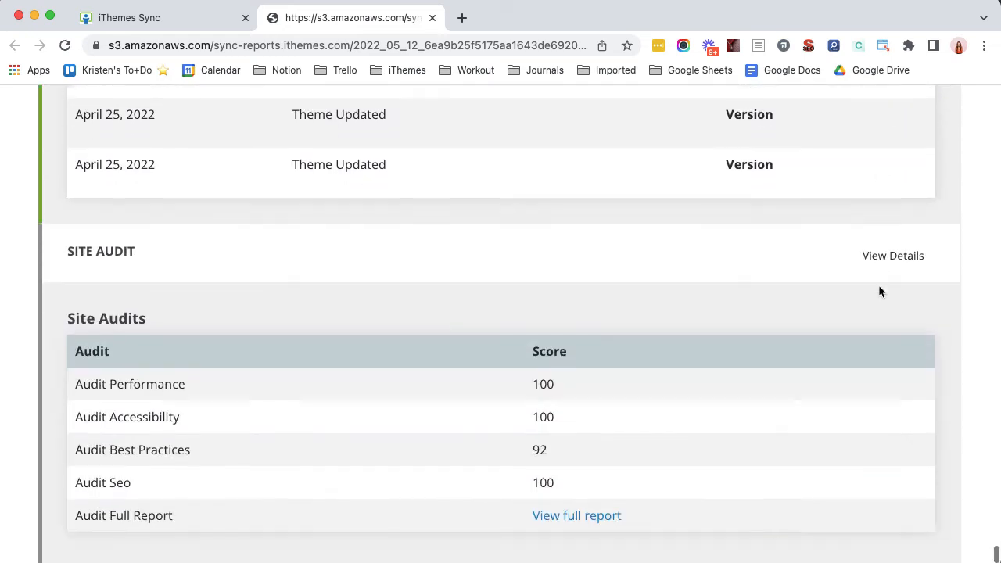
scroll(879, 291, "down", 1)
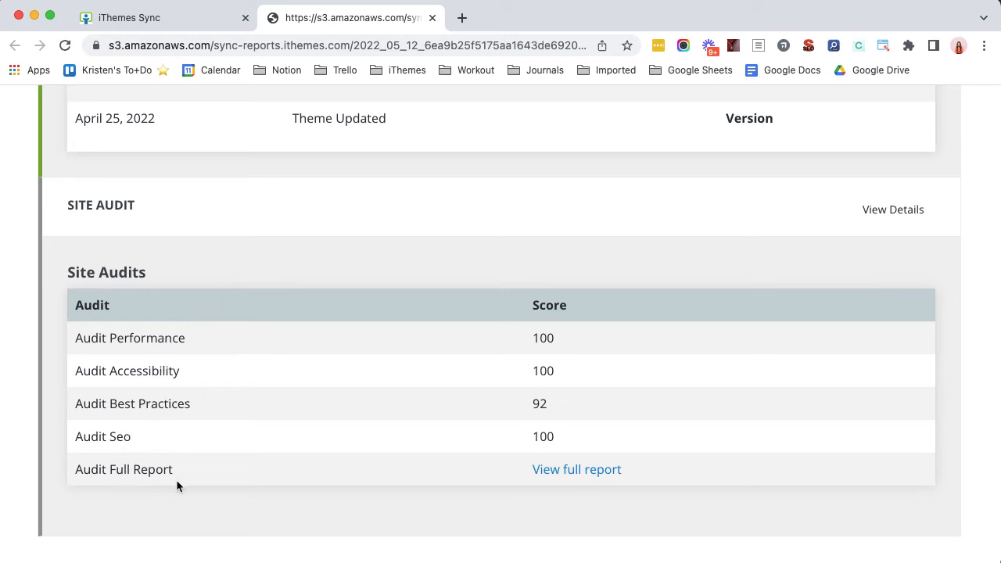
Open the full site audit report for hellowpdev.com and examine its category scores and Performance metrics
left_click(563, 470)
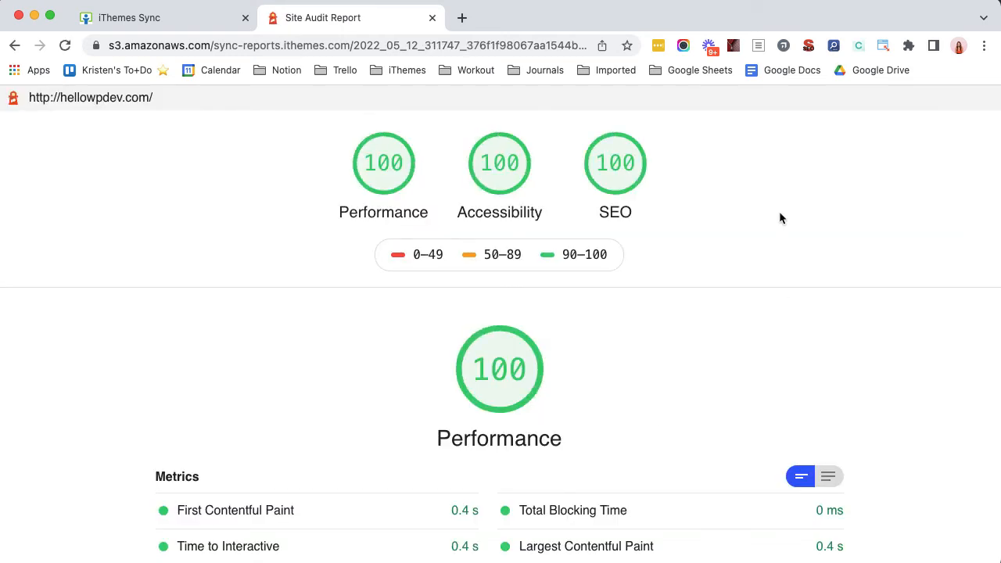
scroll(780, 218, "down", 1)
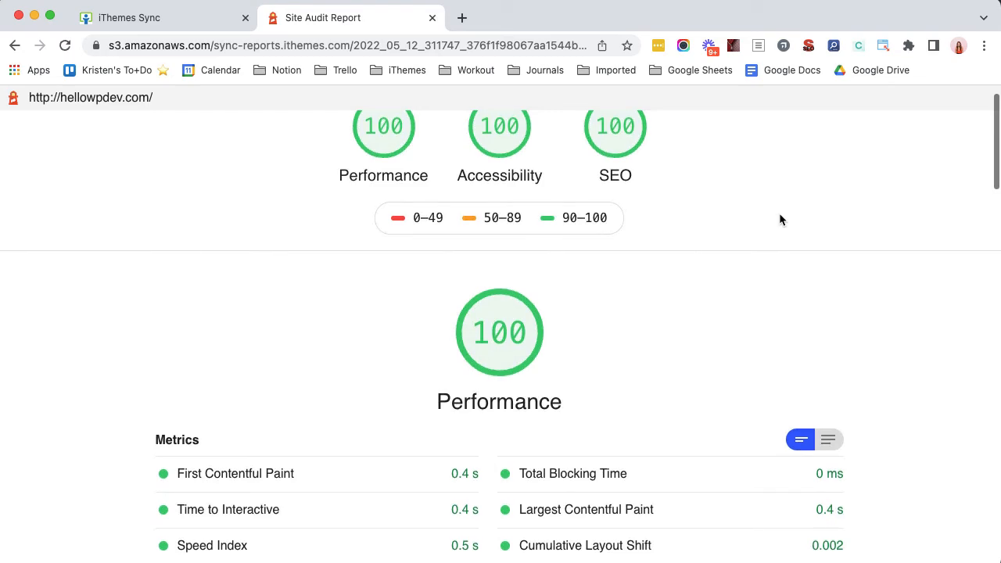
scroll(780, 215, "down", 5)
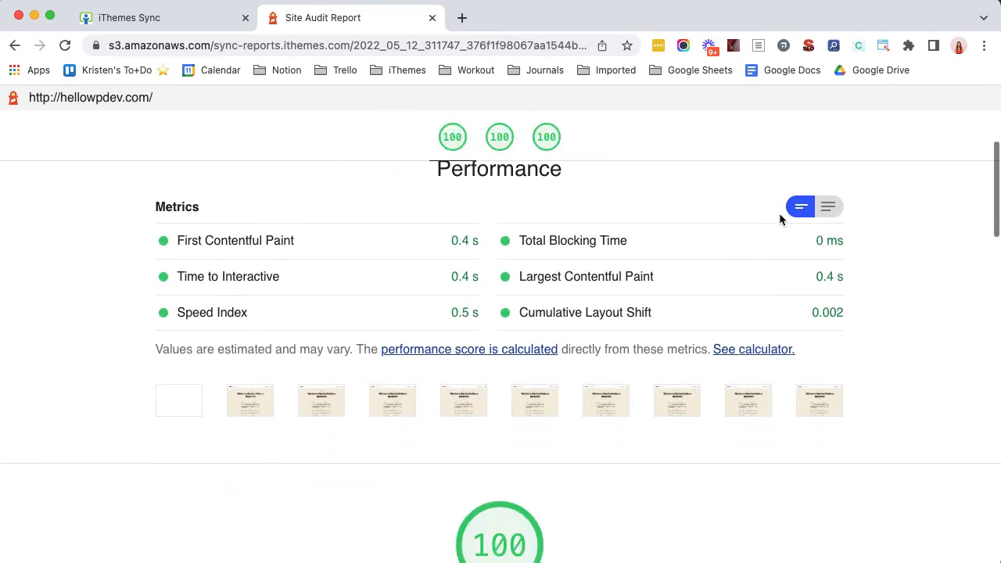
scroll(780, 218, "down", 4)
scroll(780, 218, "up", 8)
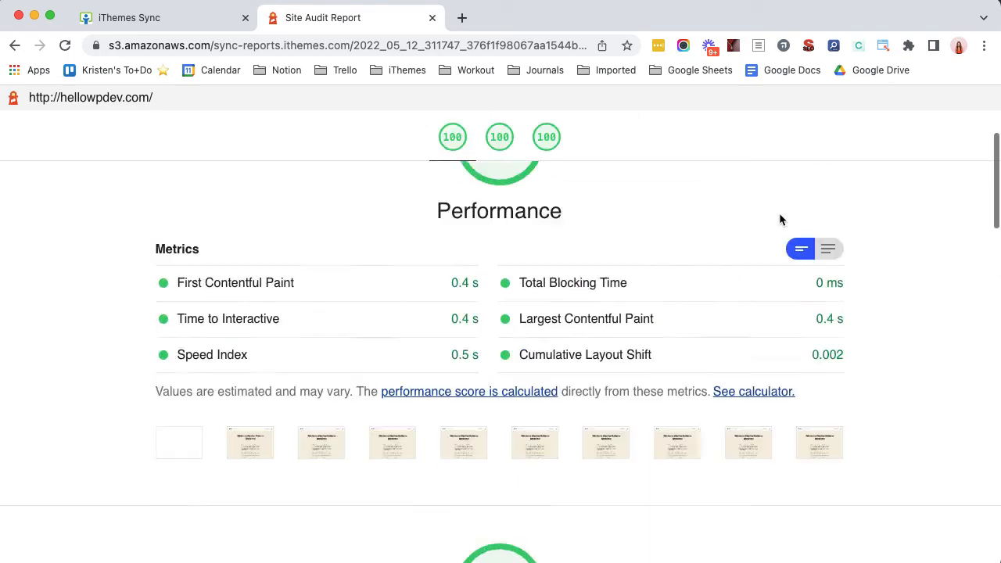
Return to iThemes Sync, inspect the Email Report form for the first Nom Nom Cookies report, and close it without sending
left_click(130, 22)
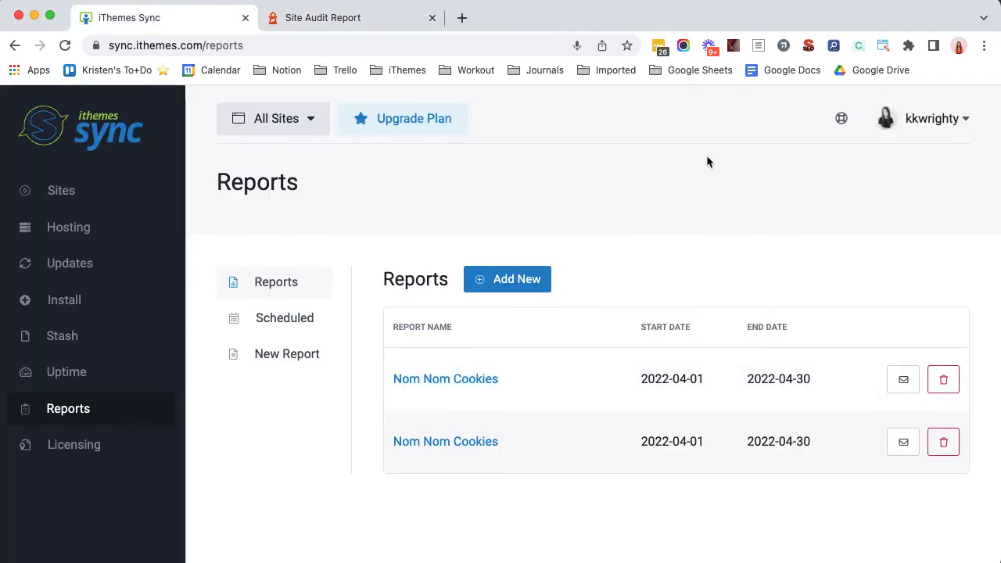
left_click(903, 381)
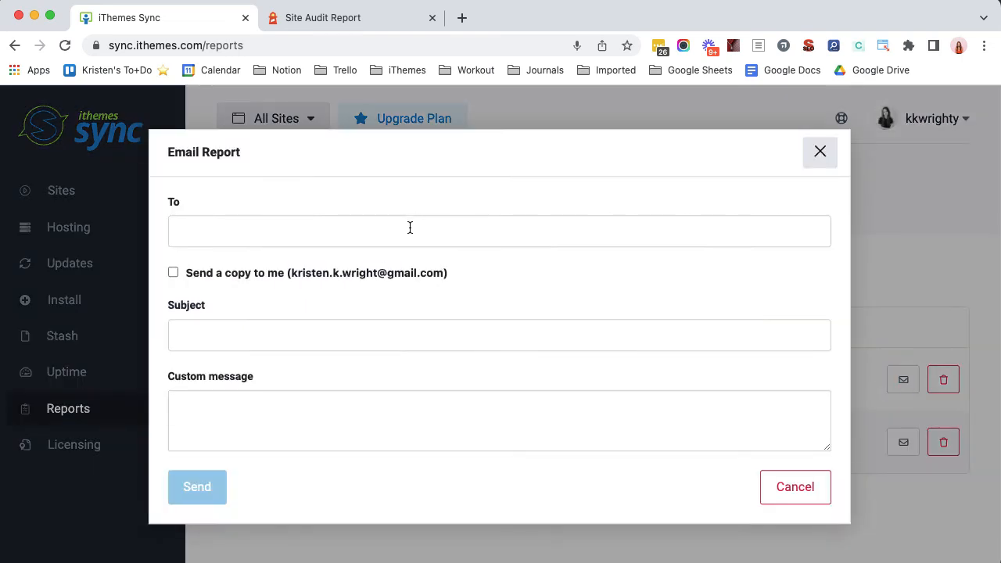
left_click(272, 427)
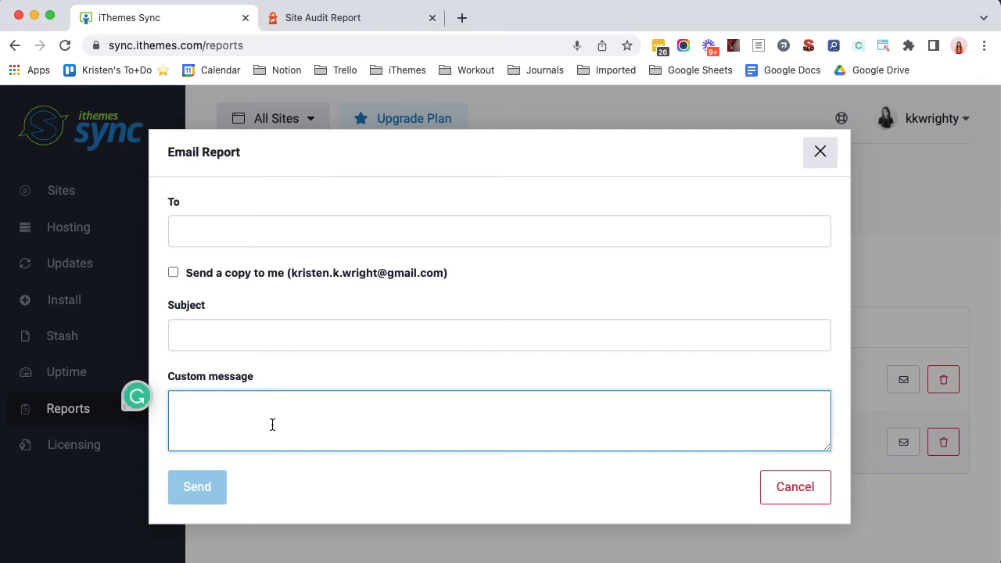
left_click(819, 153)
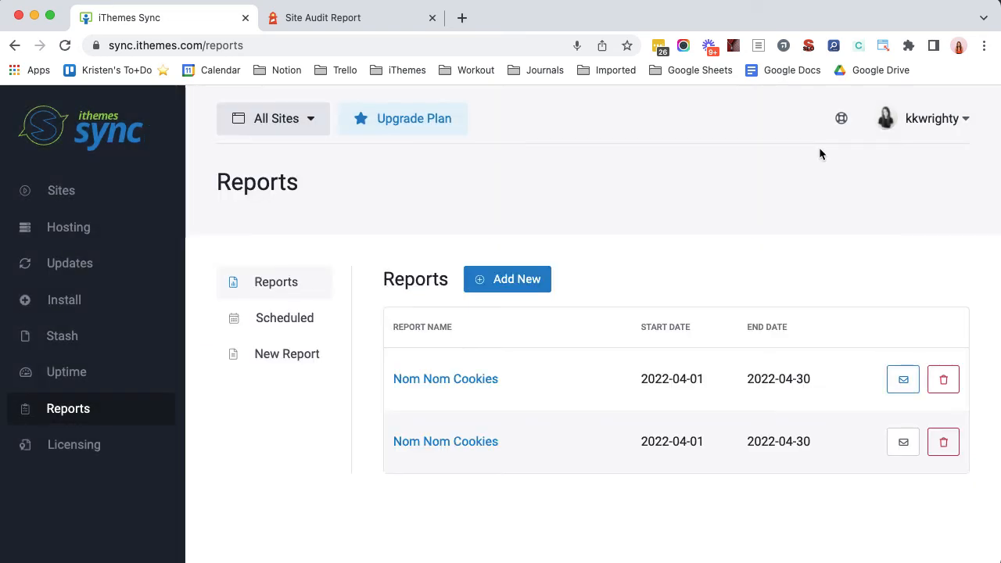
Start a new scheduled report and review its name, begin date, time and days-of-month settings
left_click(282, 325)
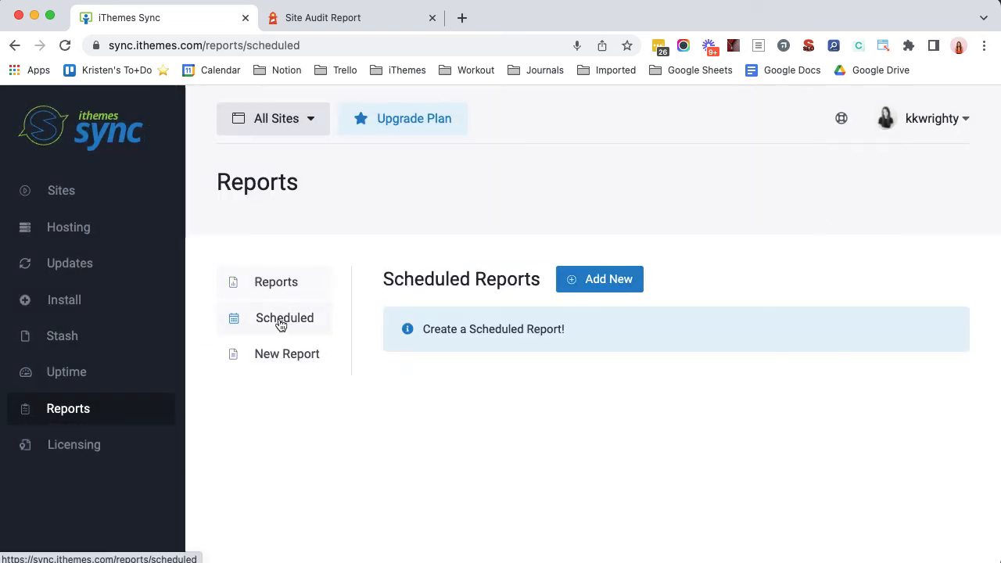
left_click(610, 282)
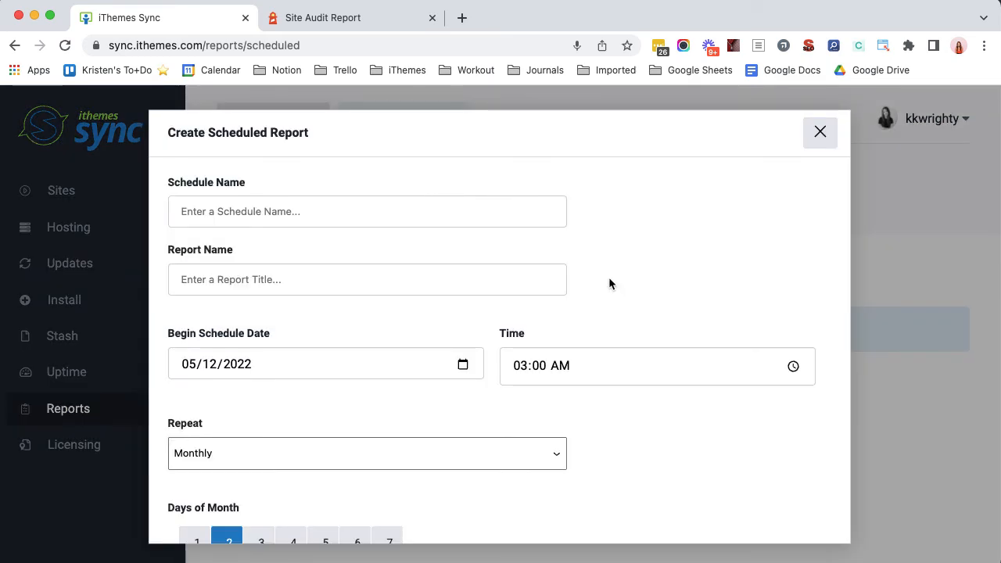
scroll(616, 214, "down", 3)
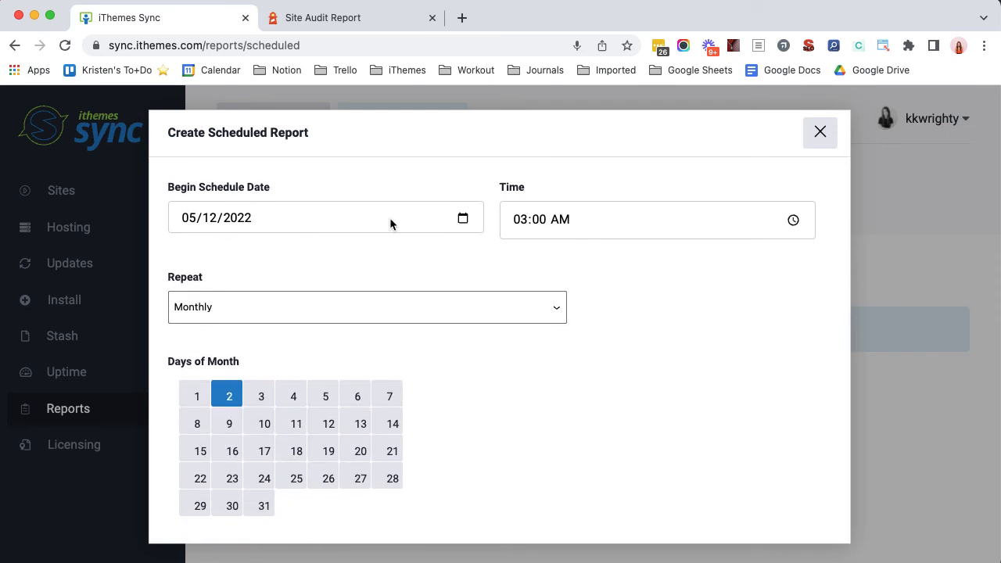
scroll(422, 289, "down", 2)
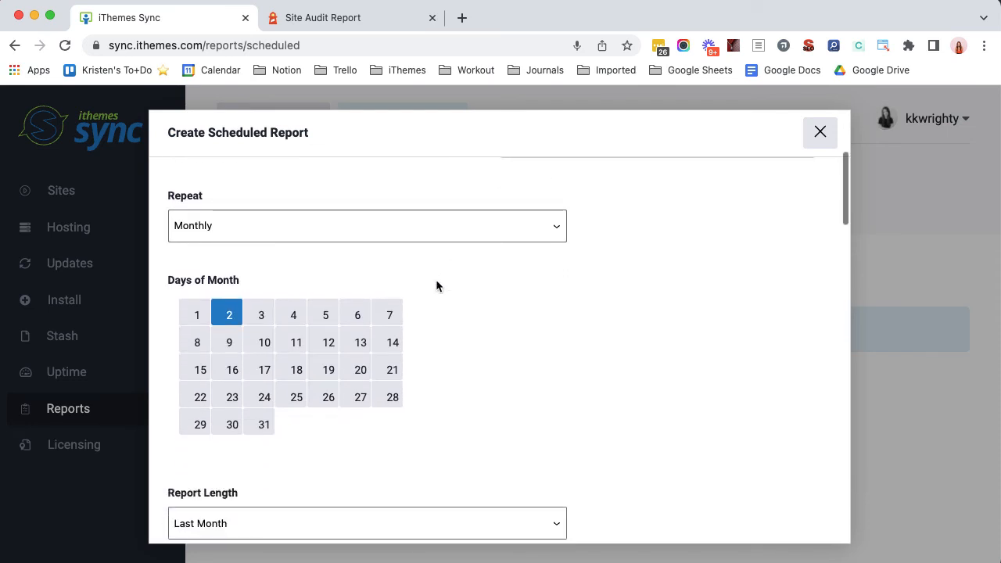
Examine the available Repeat frequencies and Report Length options for the scheduled report, keeping Monthly and Last Month
left_click(270, 224)
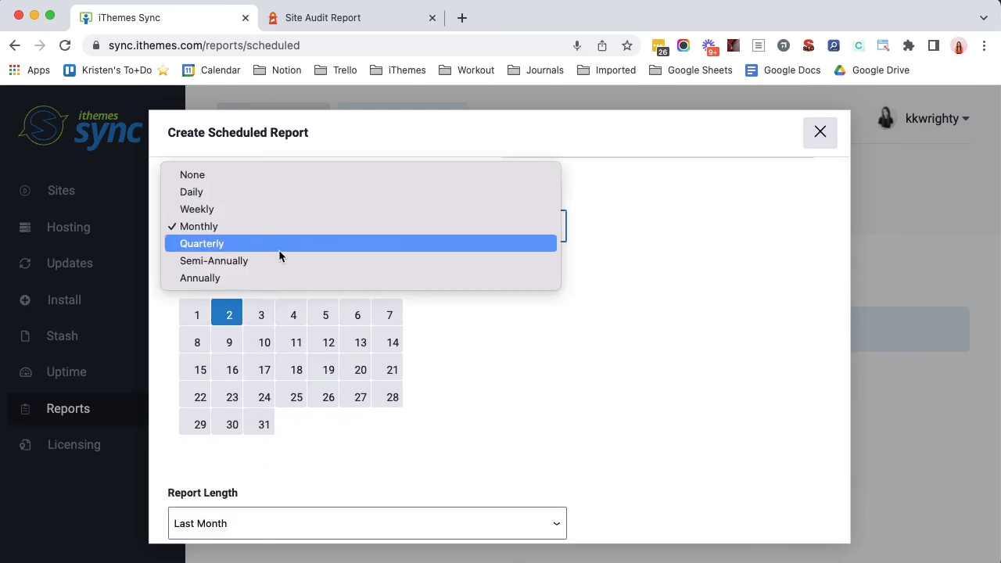
left_click(682, 363)
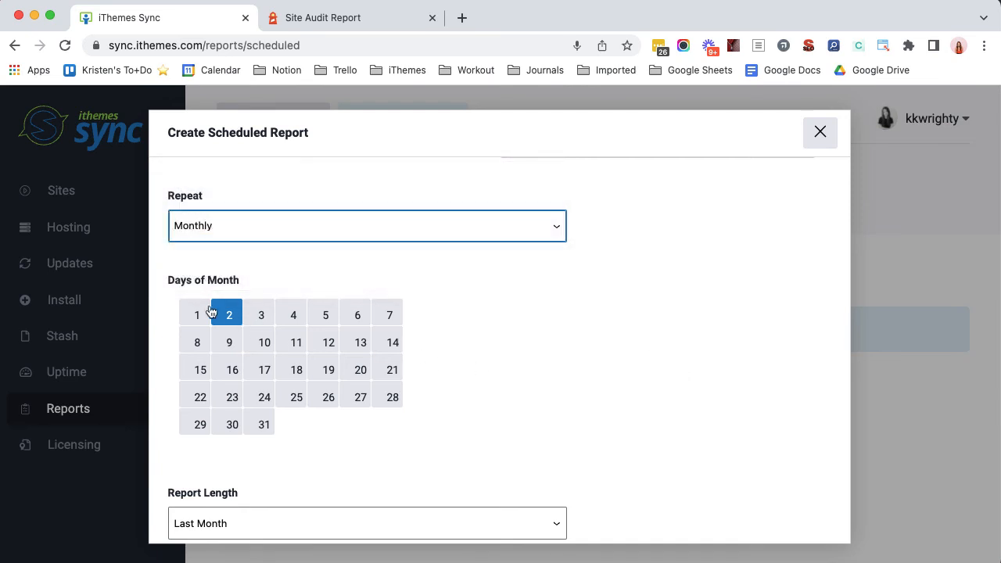
scroll(580, 308, "down", 1)
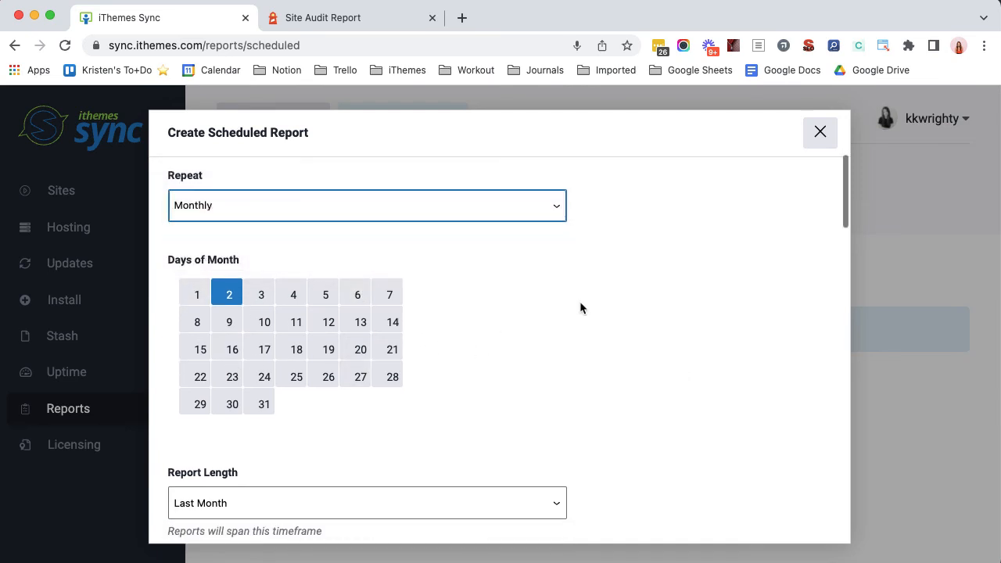
scroll(579, 308, "down", 6)
left_click(544, 257)
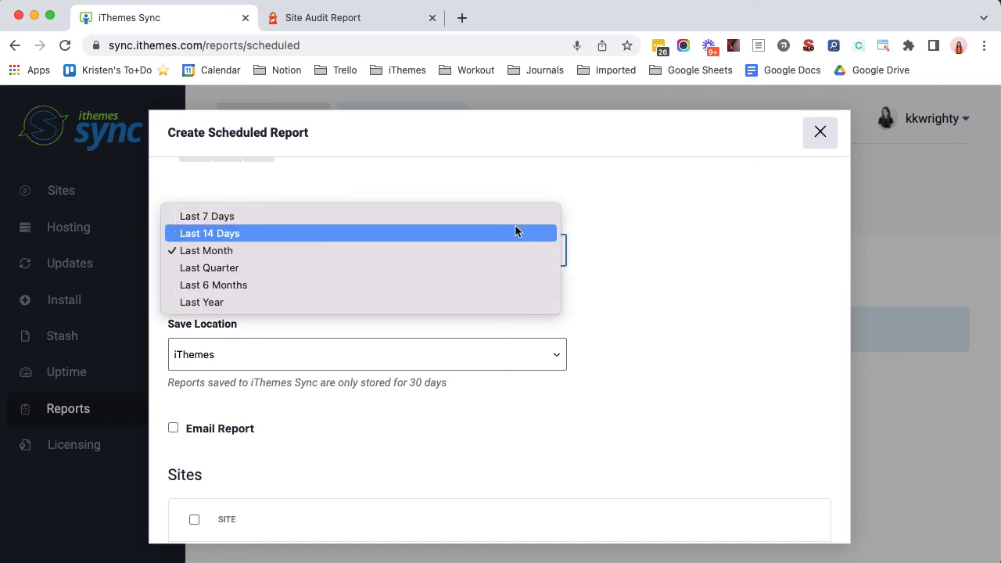
left_click(729, 221)
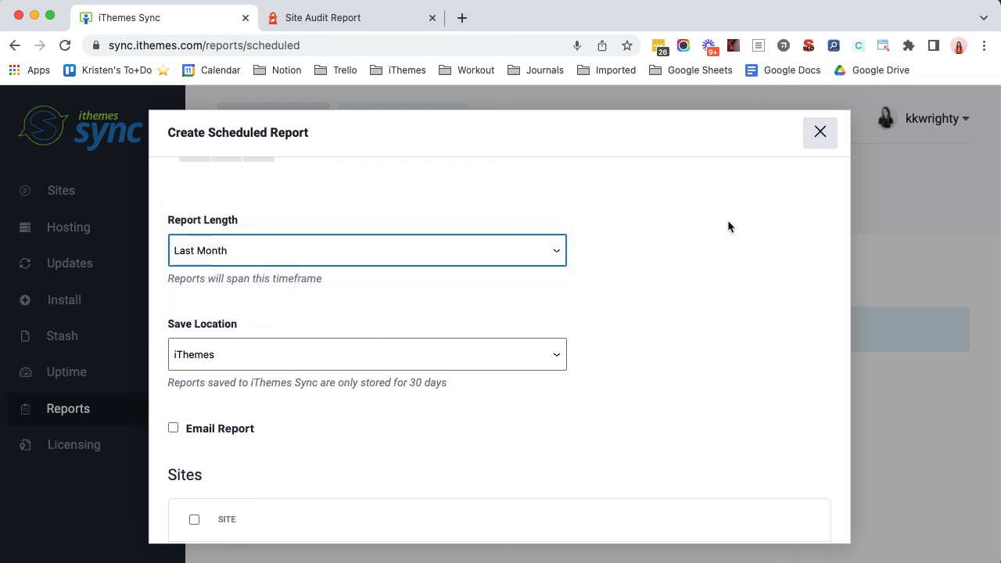
Examine the scheduled report's save location, email, site and report contents options, and close the form without creating the schedule
scroll(729, 222, "down", 5)
scroll(728, 220, "down", 6)
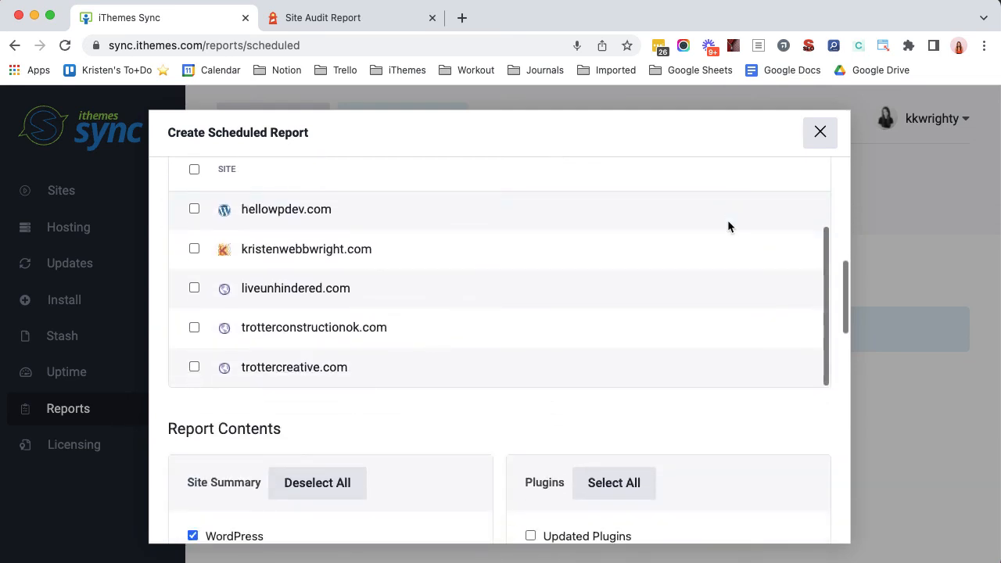
scroll(749, 354, "down", 1)
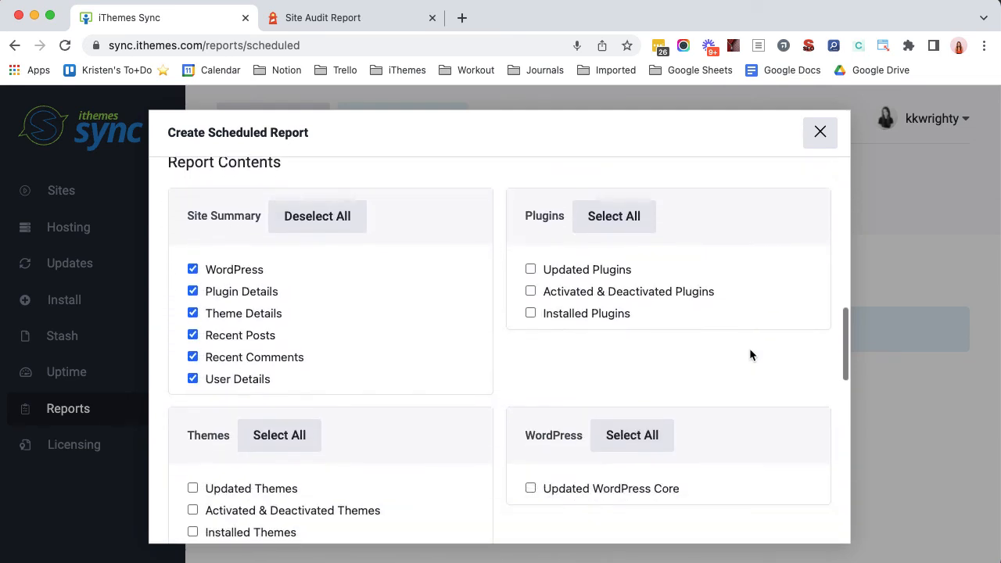
scroll(749, 354, "up", 1)
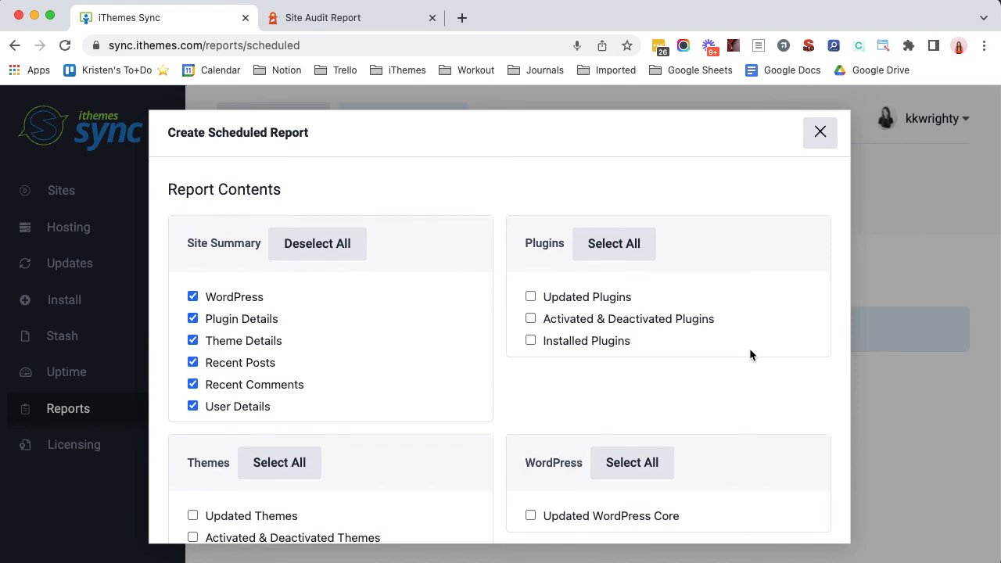
scroll(749, 354, "down", 7)
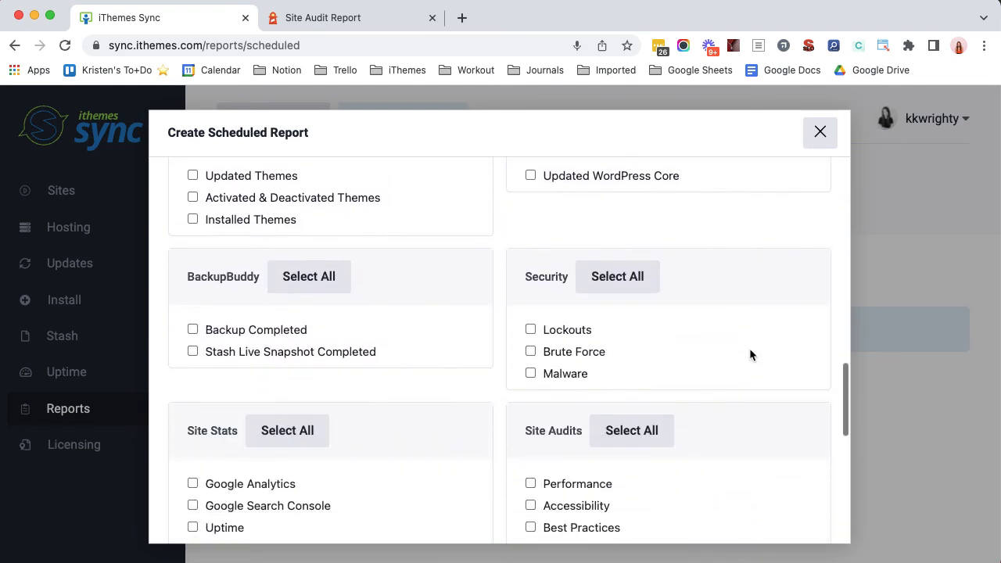
scroll(749, 355, "down", 6)
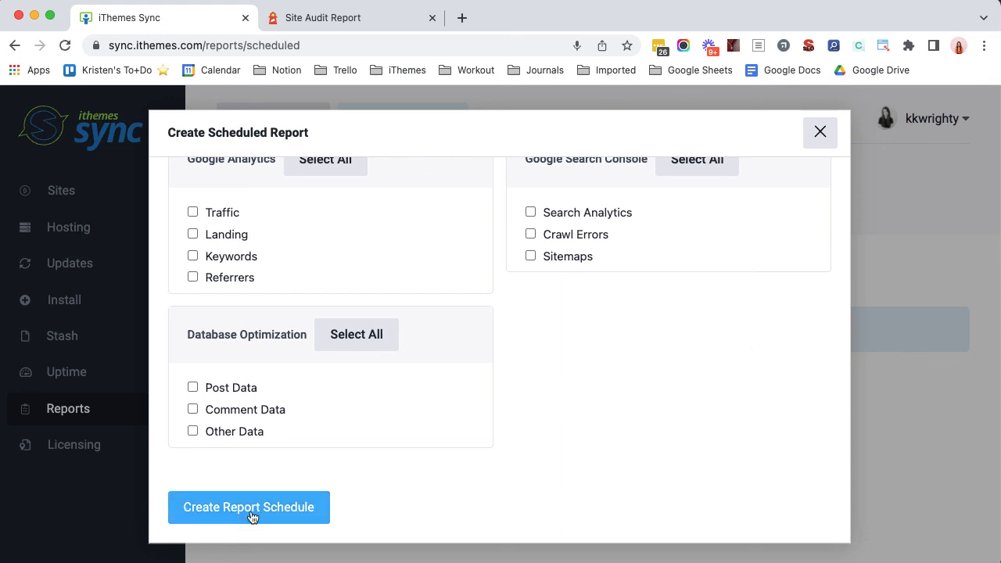
scroll(840, 136, "up", 1)
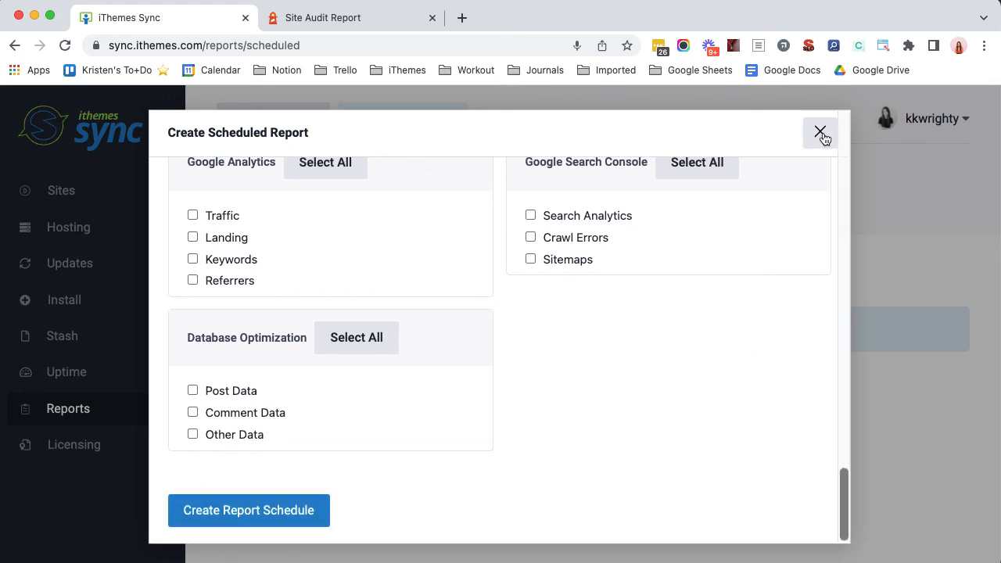
left_click(820, 133)
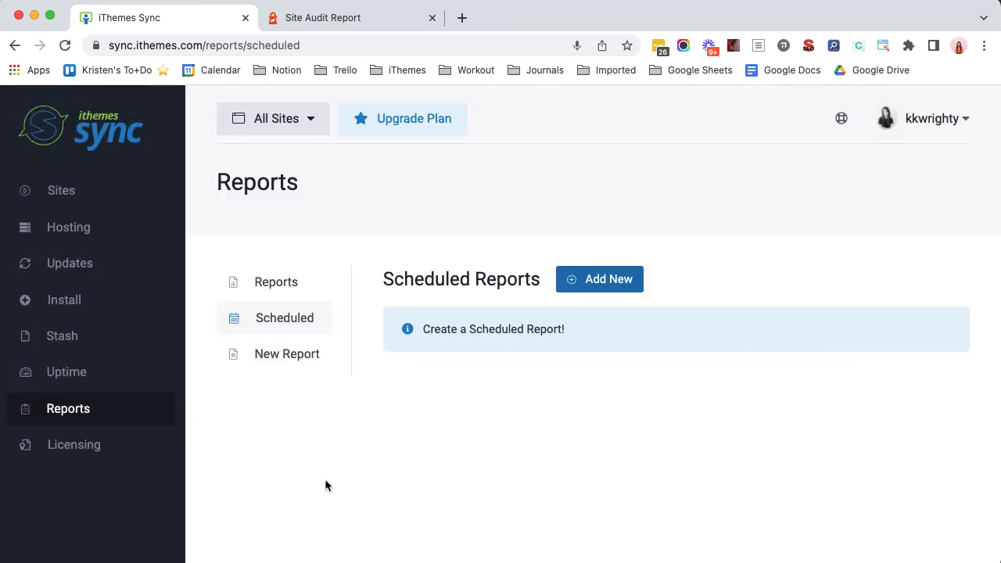
Open the form for a new one-off report and review its name, date range, save location and site selection settings
left_click(297, 358)
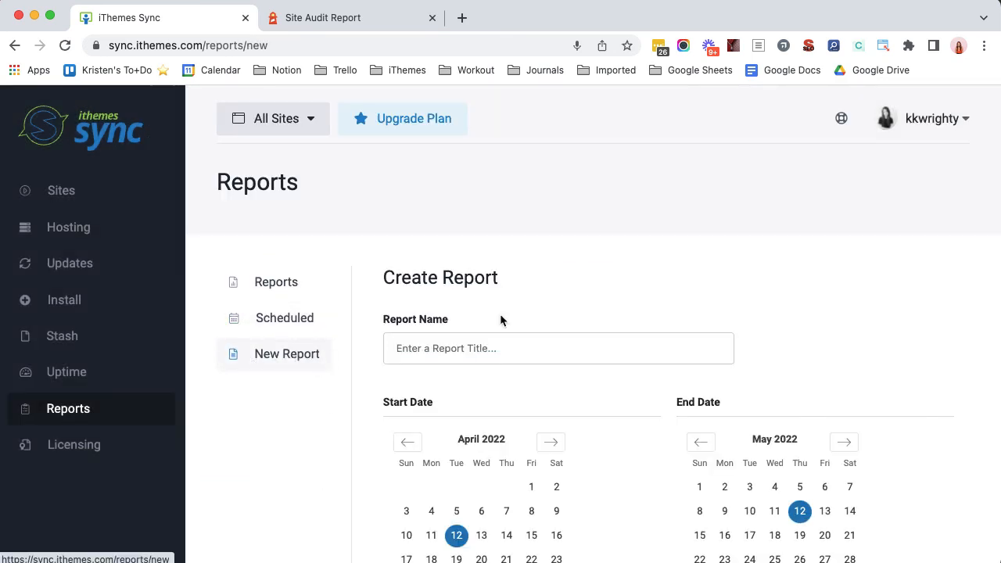
scroll(838, 289, "down", 10)
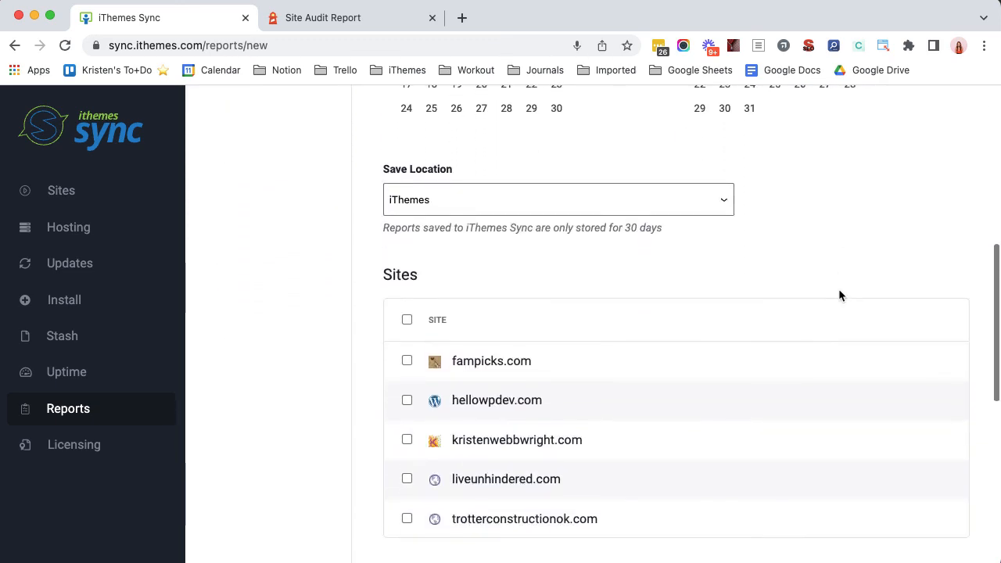
scroll(839, 294, "up", 10)
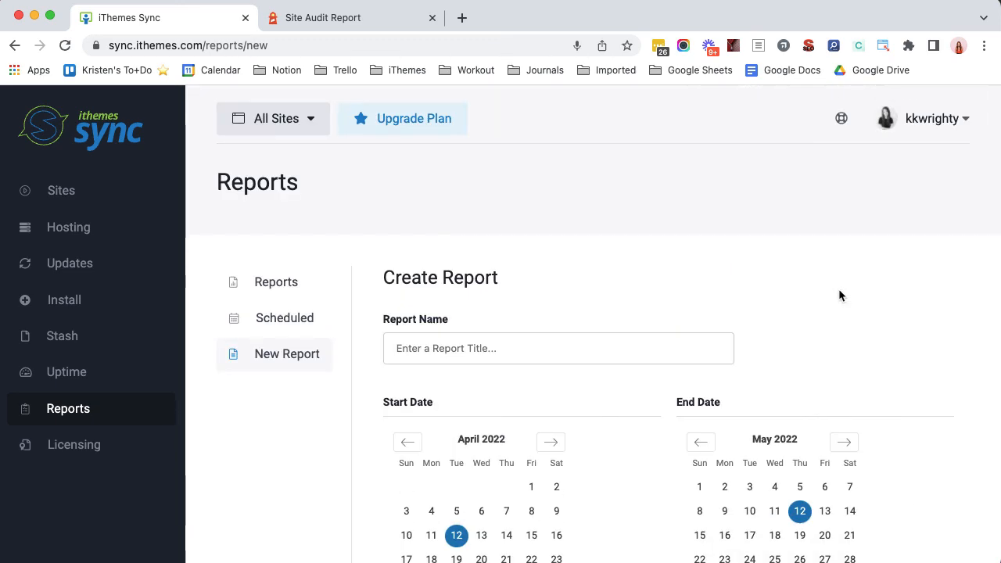